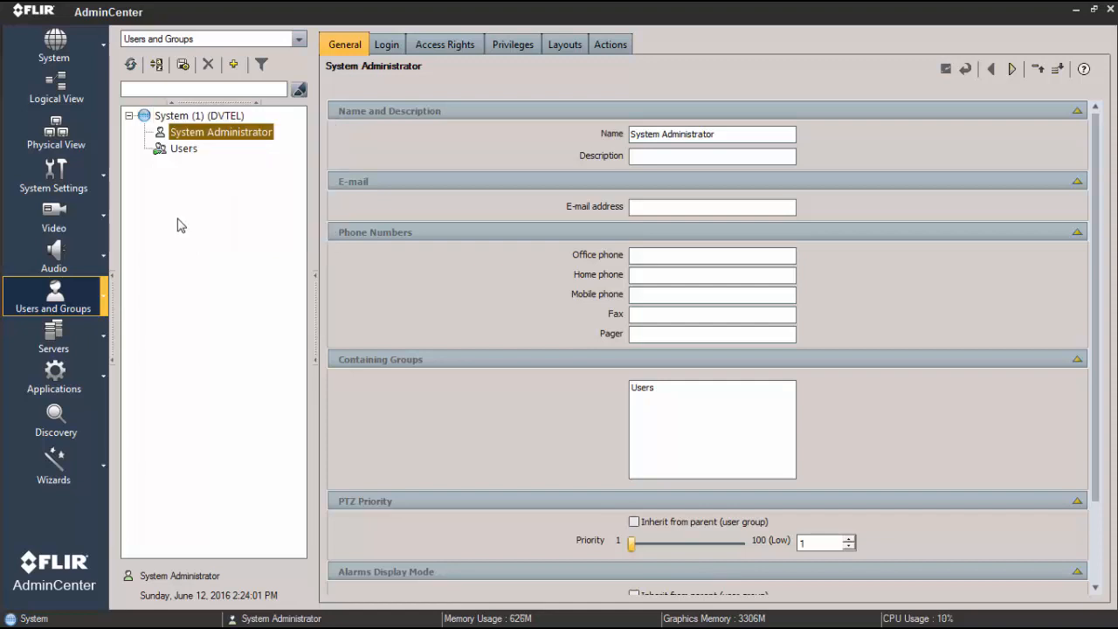
# - Start the User Group Wizard for the System site and proceed to the group details
pyautogui.click(103, 465)
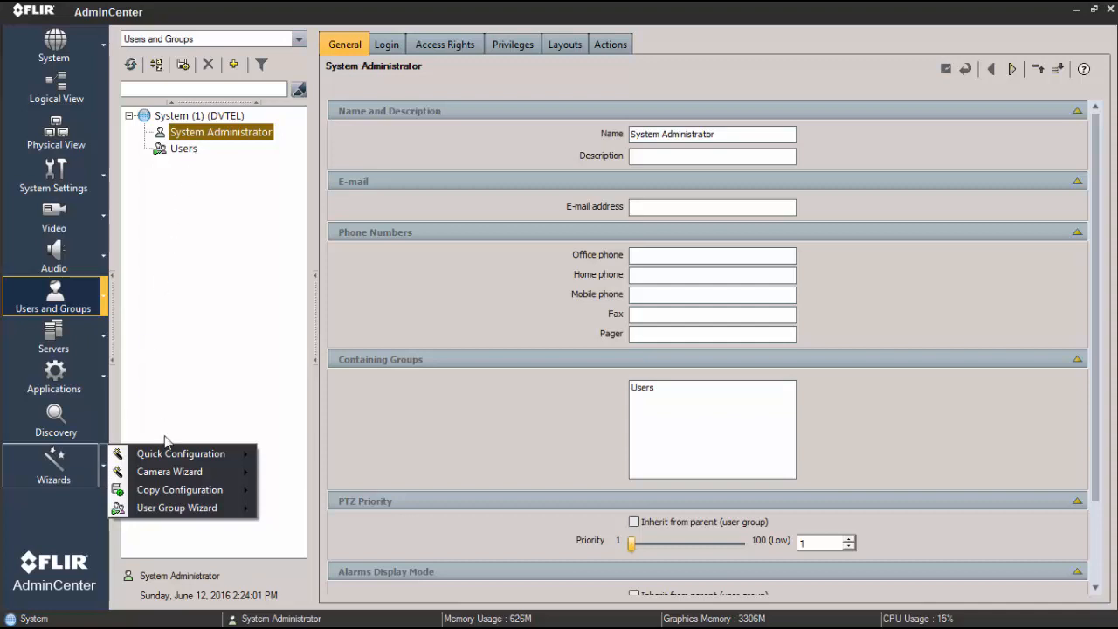
pyautogui.moveTo(184, 516)
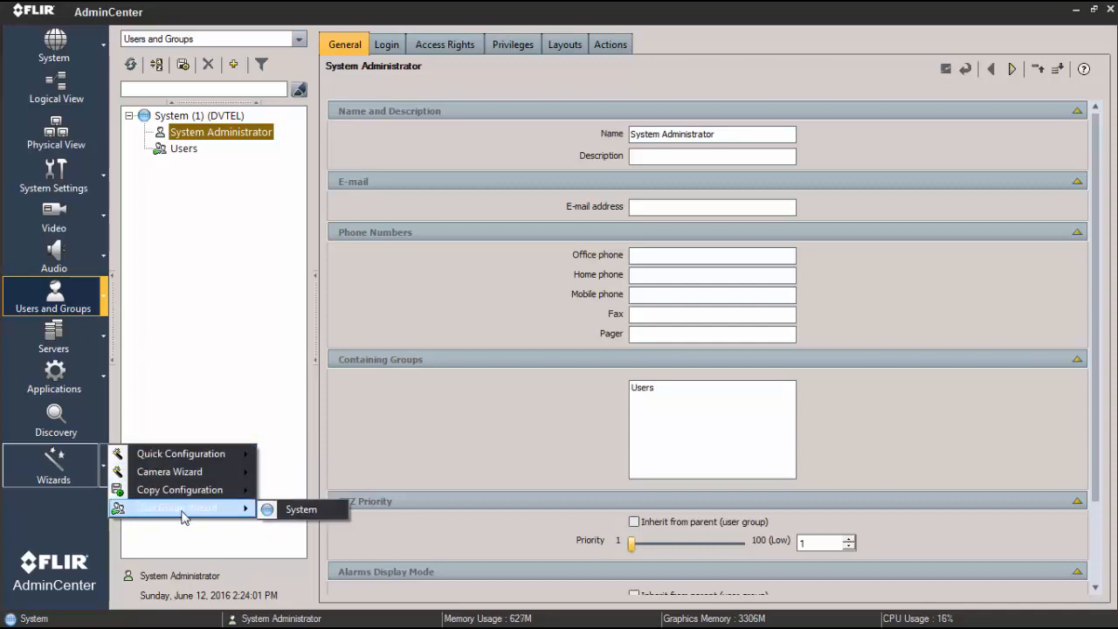
pyautogui.click(289, 512)
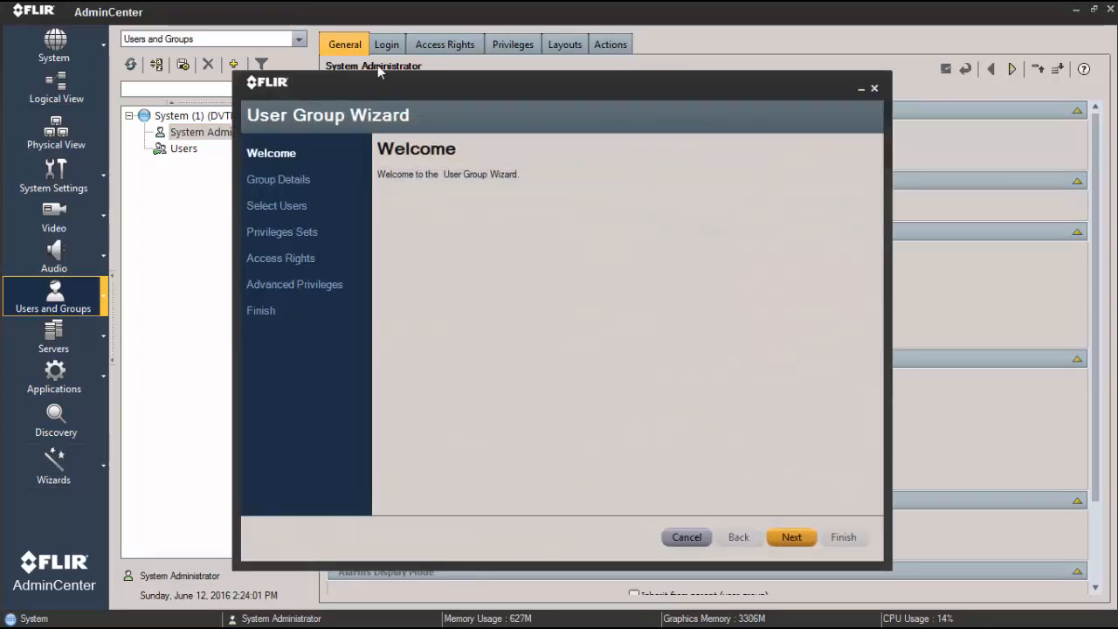
pyautogui.click(791, 537)
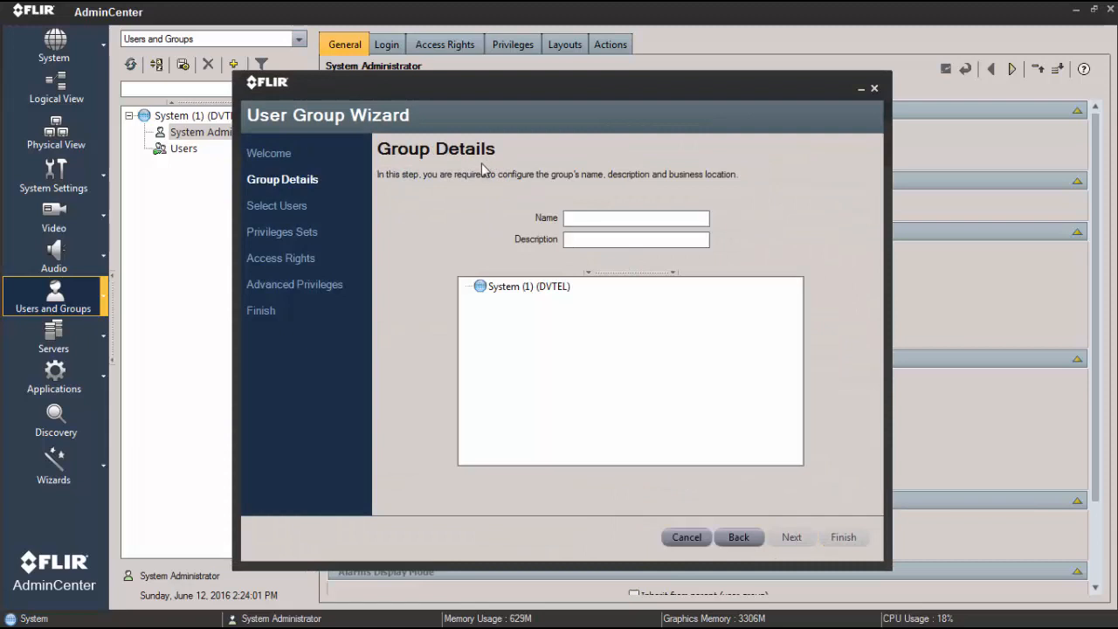
# - Name the new group Guards, assign it to the System (1) (DVTEL) location, and continue to user selection
pyautogui.click(583, 215)
pyautogui.write('Guards')
pyautogui.click(591, 238)
pyautogui.click(540, 289)
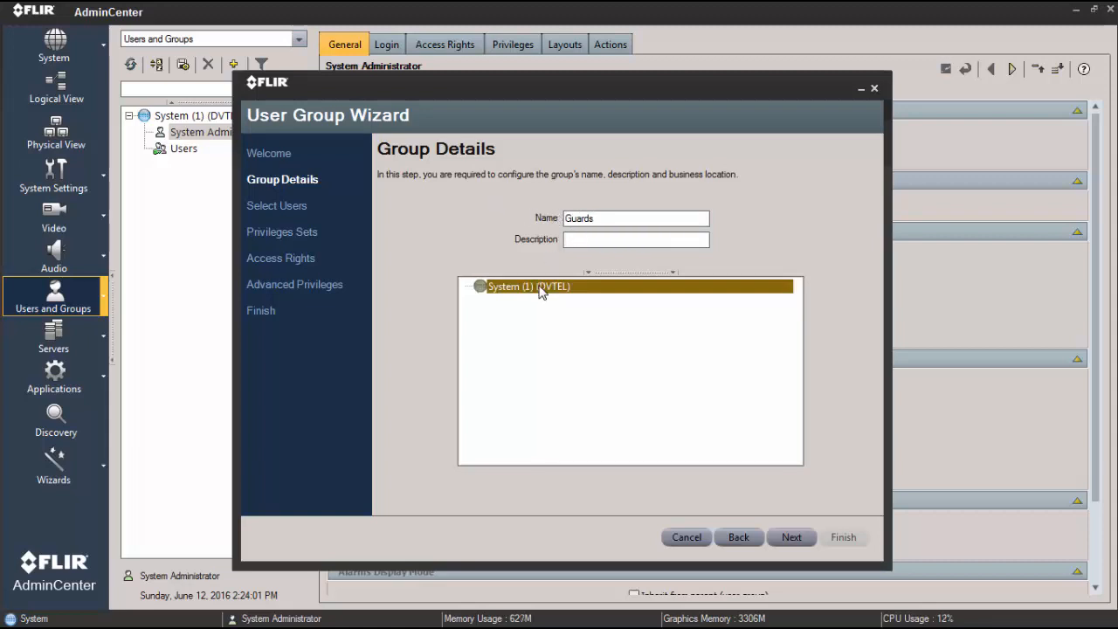
pyautogui.click(791, 538)
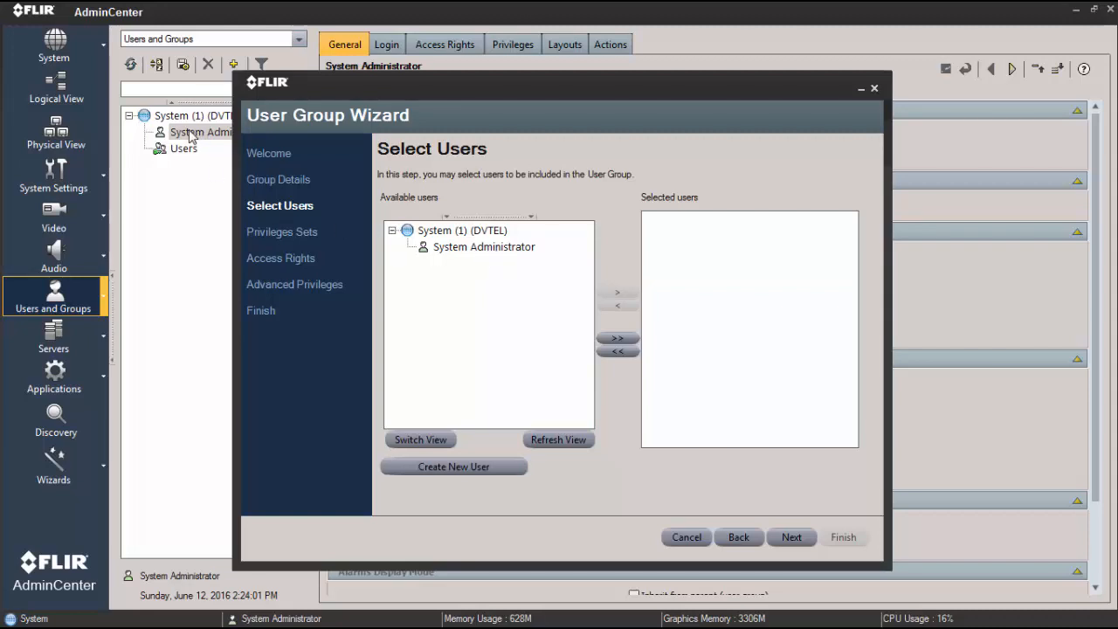
# - Create the first new user with a name, username and confirmed password, leaving the e-mail address empty
pyautogui.click(463, 466)
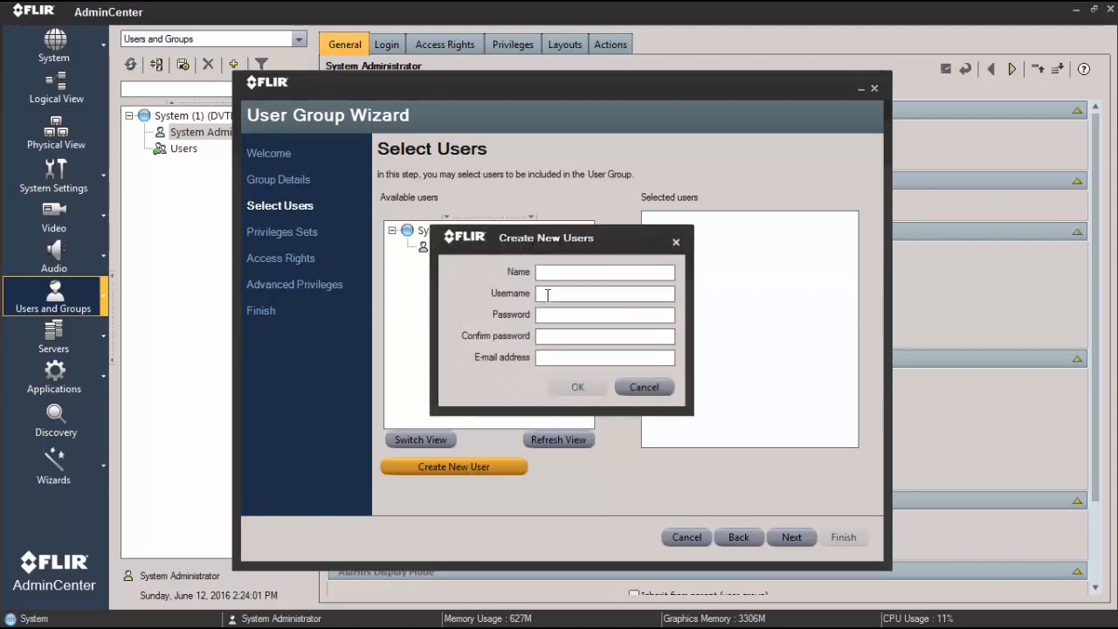
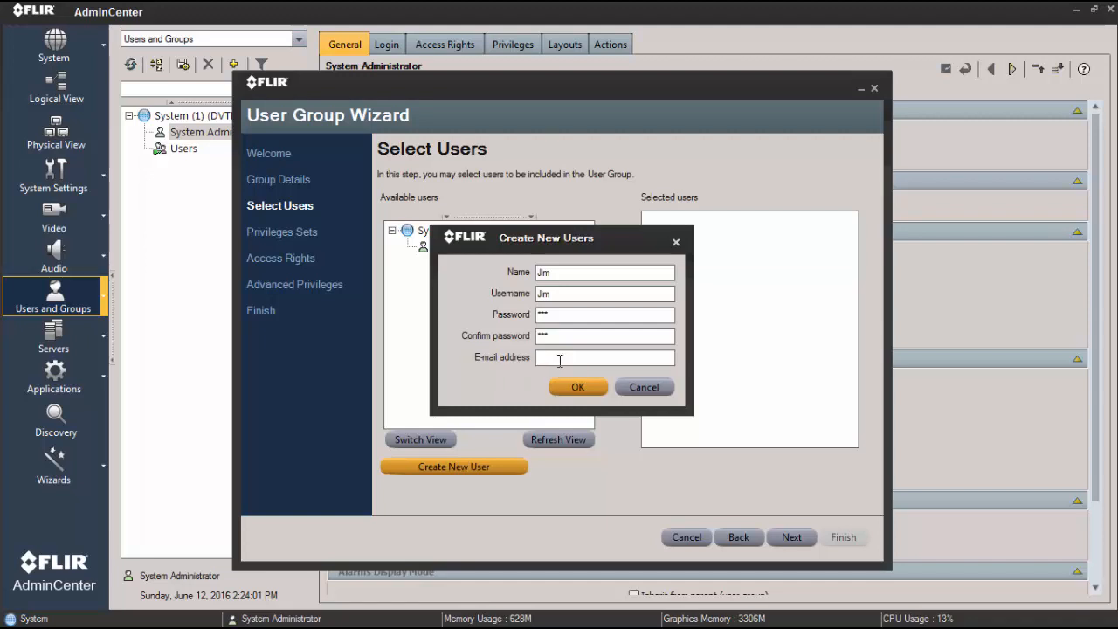
pyautogui.click(576, 386)
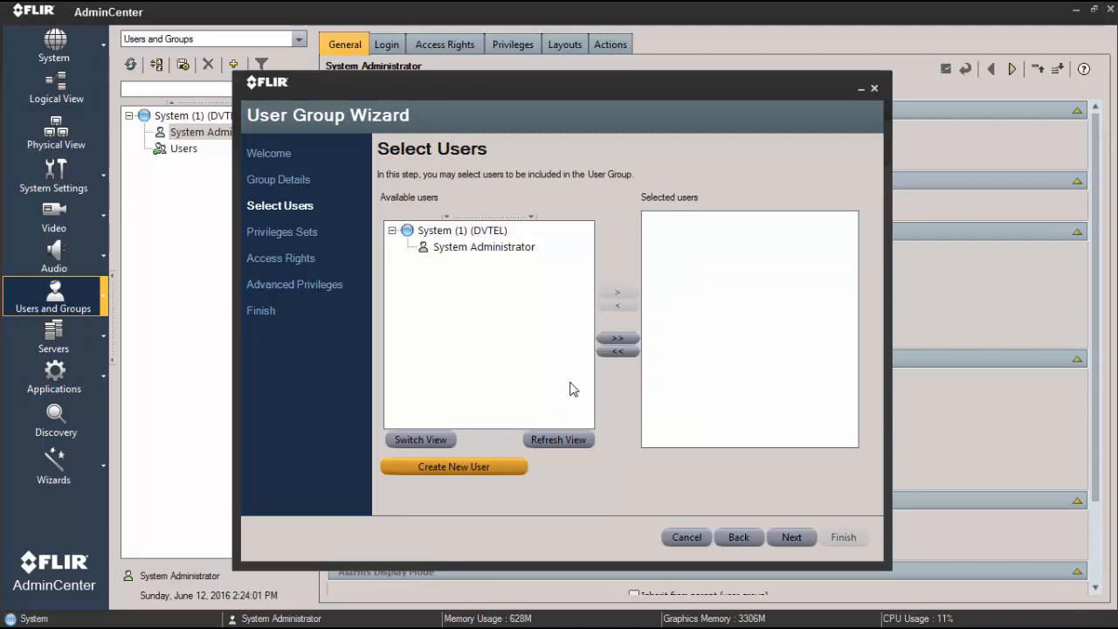
# - Create a second new user with a name, username and confirmed password, without an e-mail address
pyautogui.click(454, 466)
pyautogui.click(554, 272)
pyautogui.write('B')
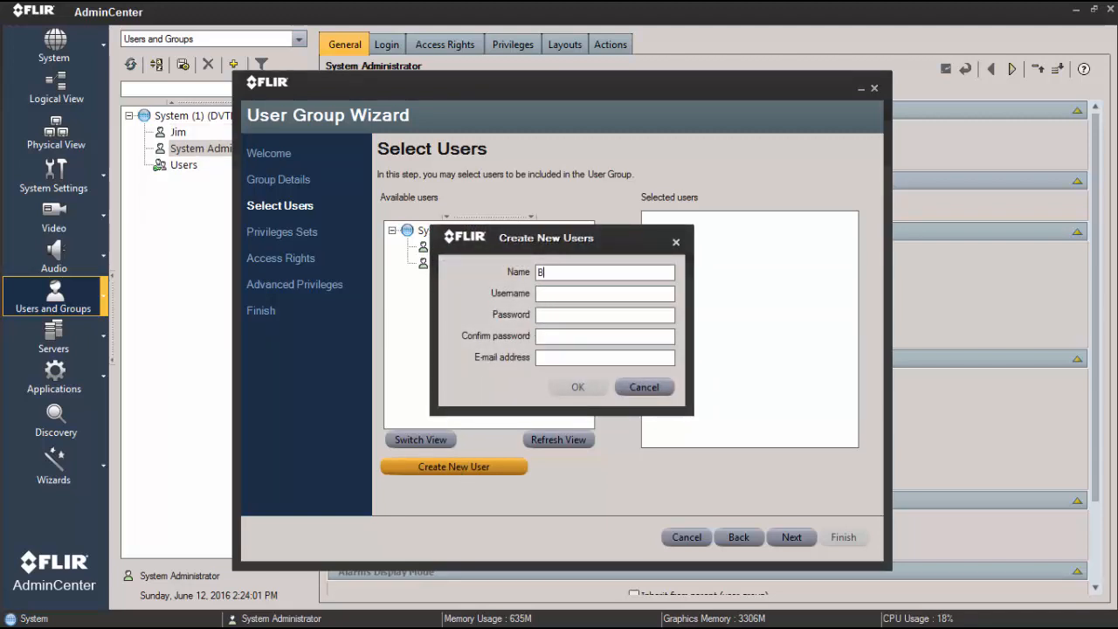
pyautogui.write('ob')
pyautogui.press('Tab')
pyautogui.write('Bop')
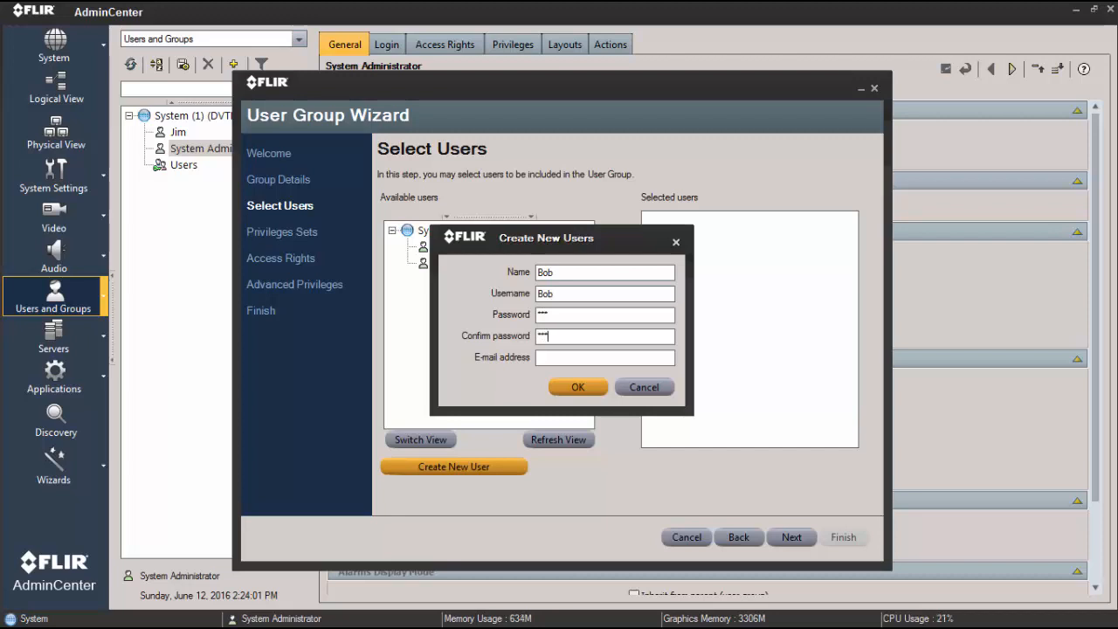
pyautogui.click(572, 387)
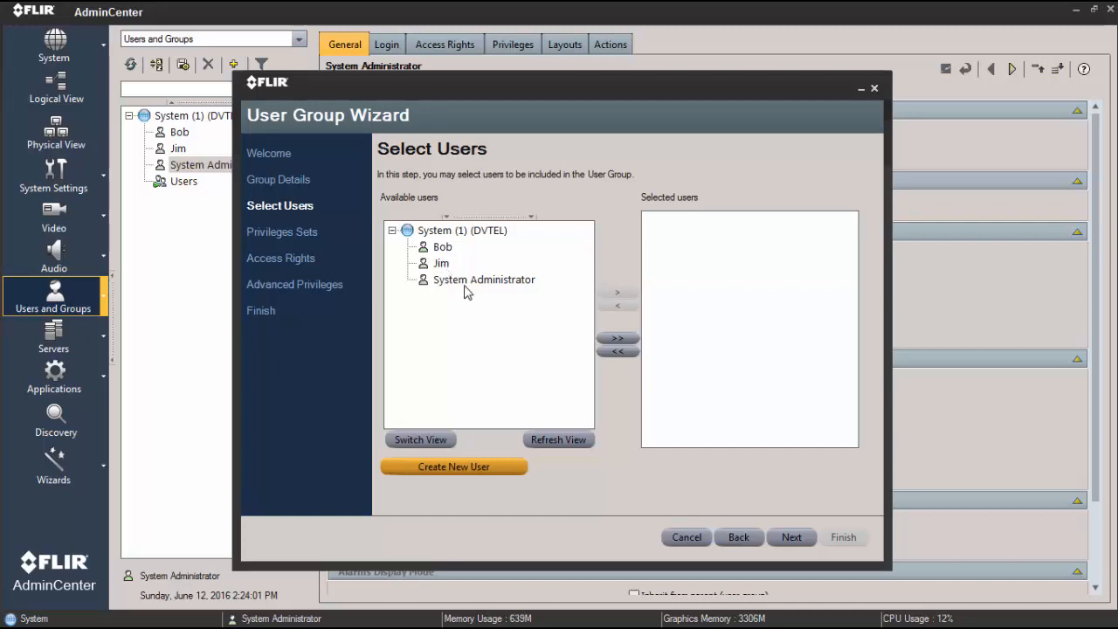
# - Add the two newly created users to the group's selected users
pyautogui.click(442, 248)
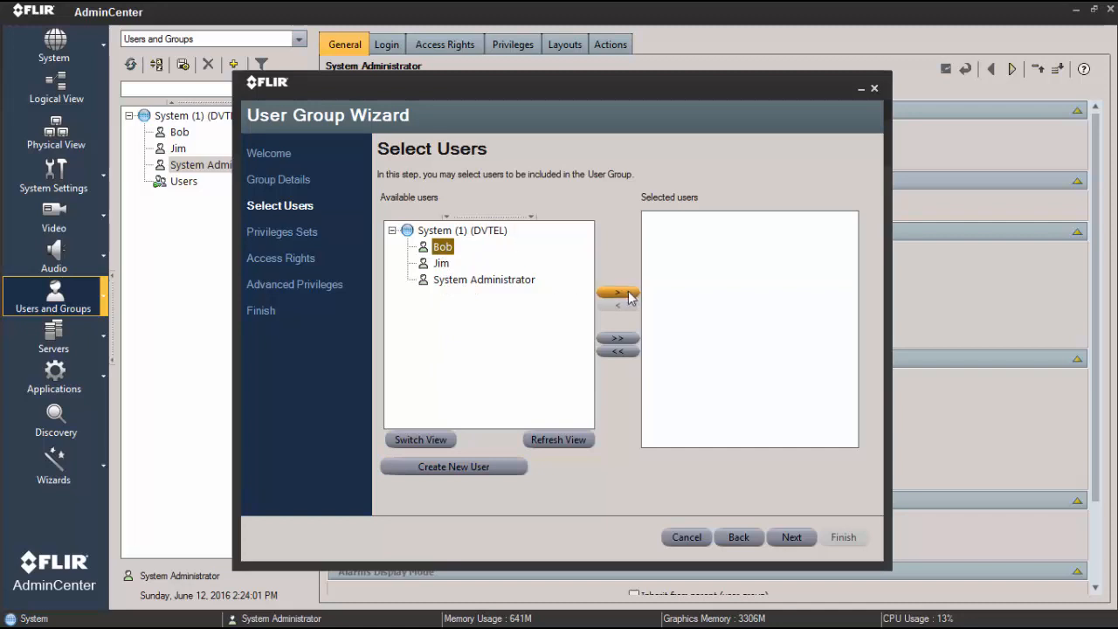
pyautogui.click(627, 293)
pyautogui.click(443, 249)
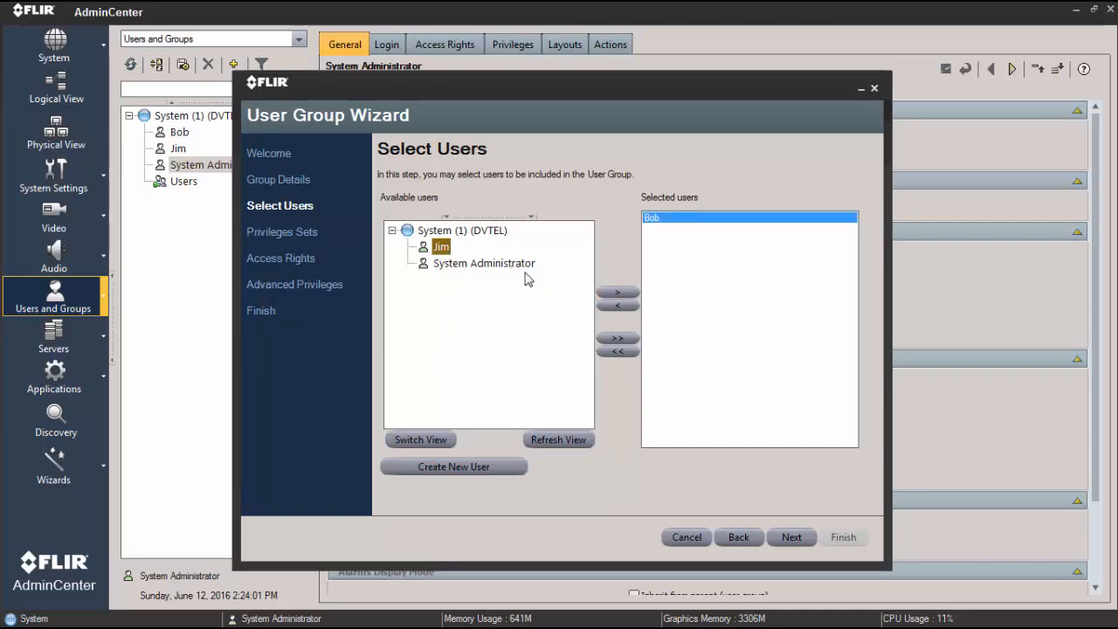
pyautogui.click(603, 293)
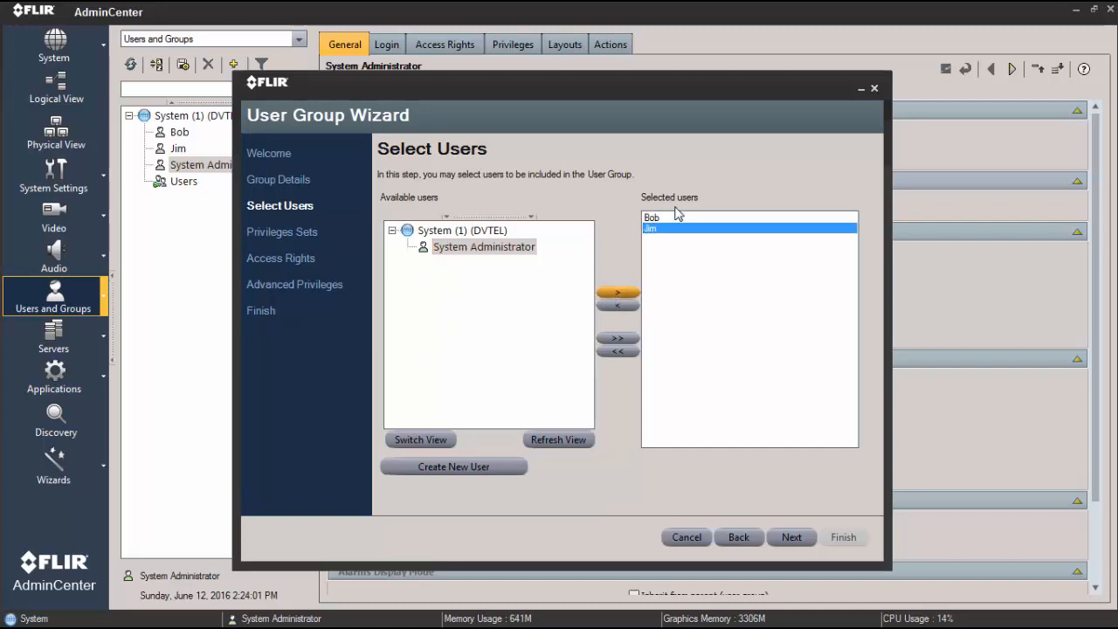
# - Assign the predefined Advanced User privilege set to the group and continue to the access rights
pyautogui.click(786, 537)
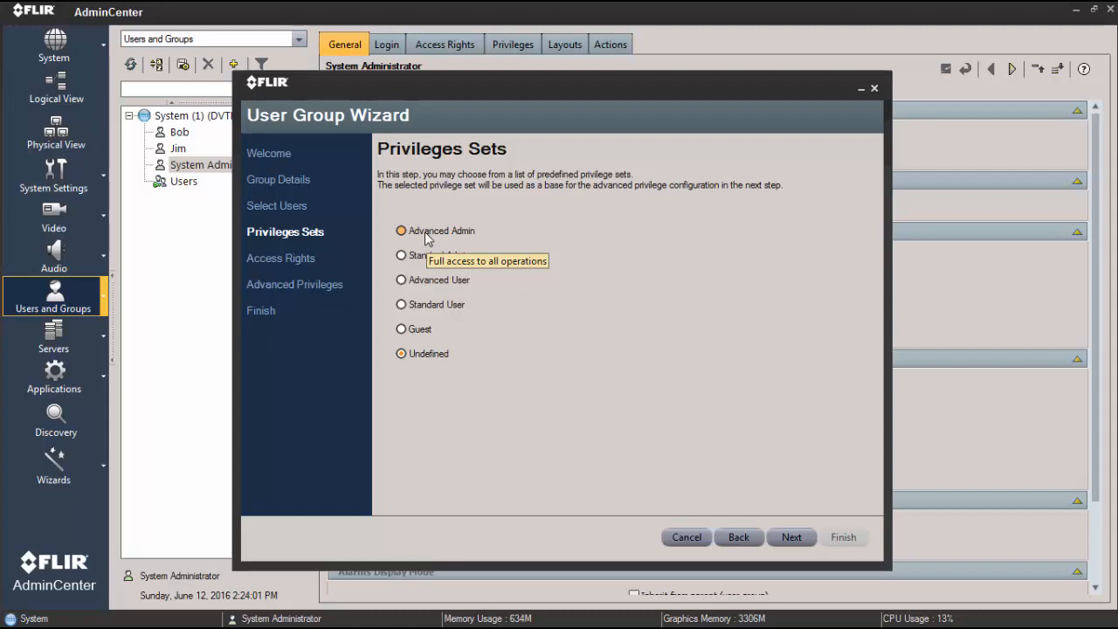
pyautogui.click(427, 288)
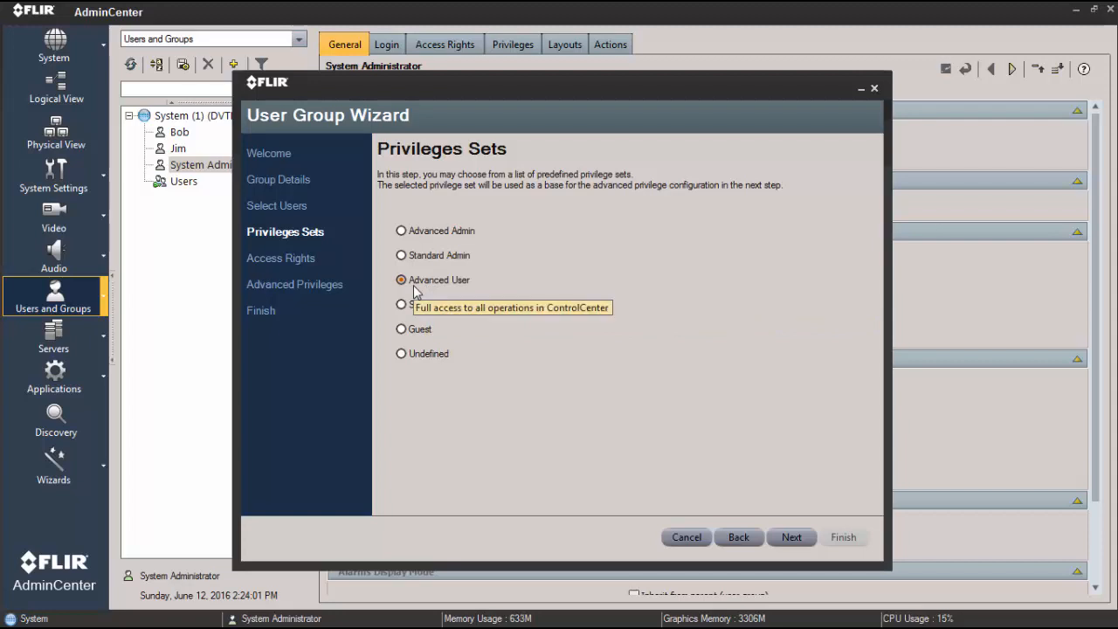
pyautogui.click(789, 537)
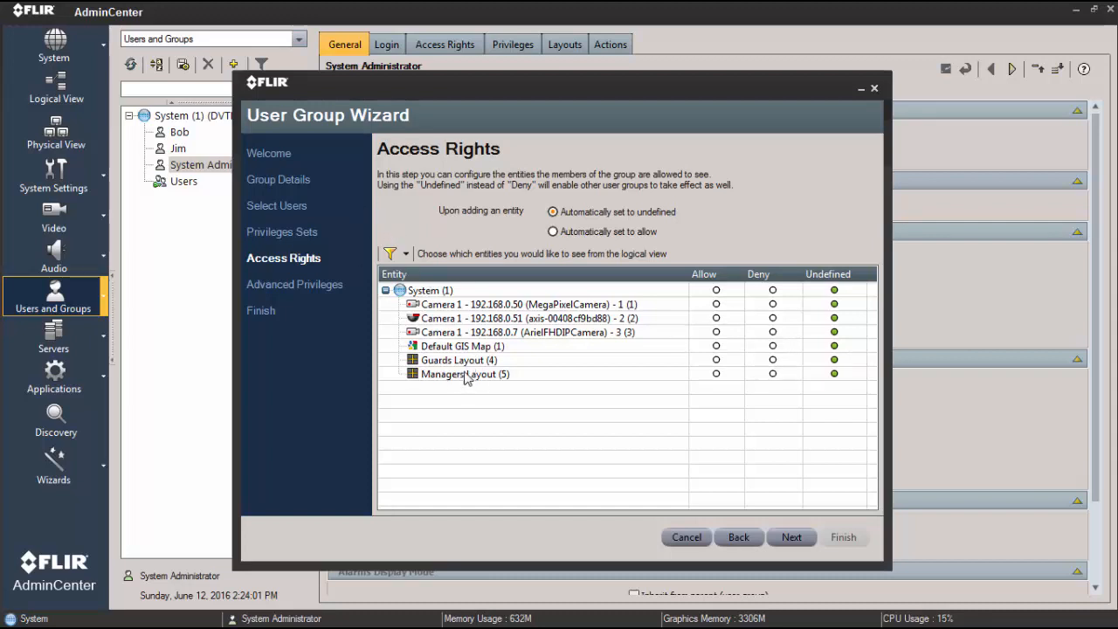
# - Allow the group access to the three cameras, the Default GIS Map and the Guards Layout
pyautogui.click(716, 360)
pyautogui.click(716, 305)
pyautogui.click(716, 318)
pyautogui.click(716, 331)
pyautogui.click(716, 347)
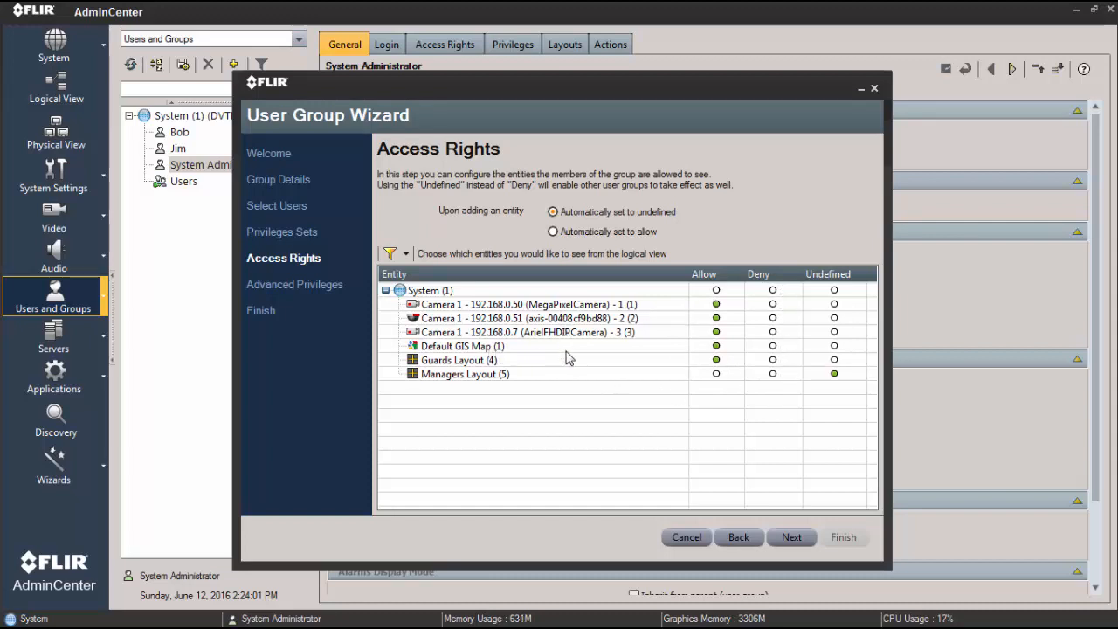
# - Try the Deny setting for the Managers Layout and return it to Undefined
pyautogui.click(772, 375)
pyautogui.click(716, 360)
pyautogui.click(834, 374)
# - Set access for newly added entities to be allowed automatically and continue to the advanced privileges
pyautogui.click(563, 233)
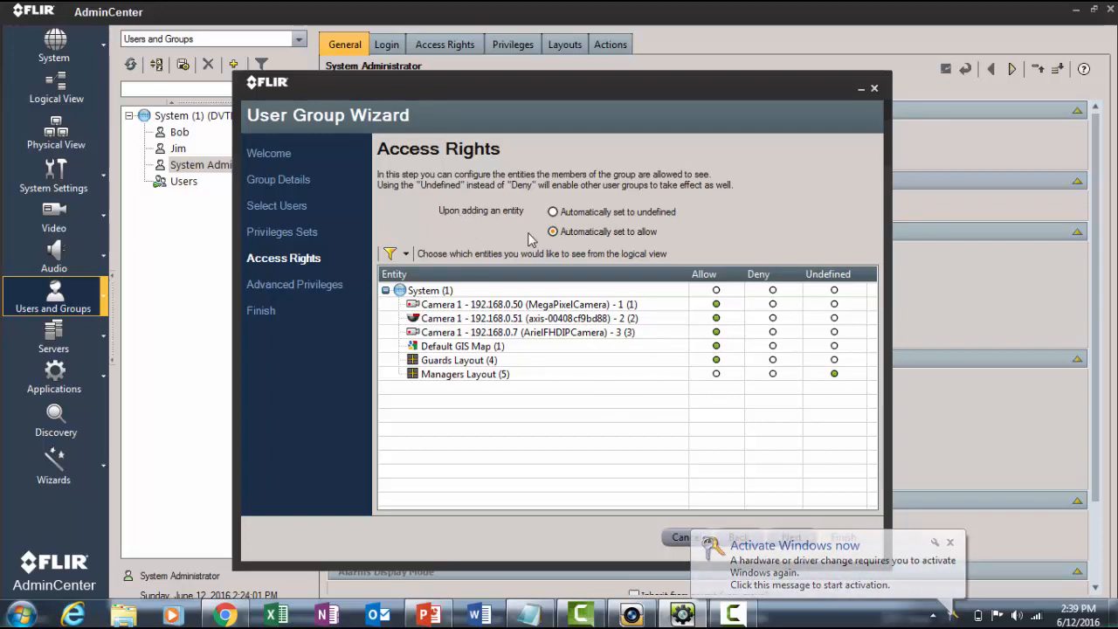
pyautogui.click(553, 212)
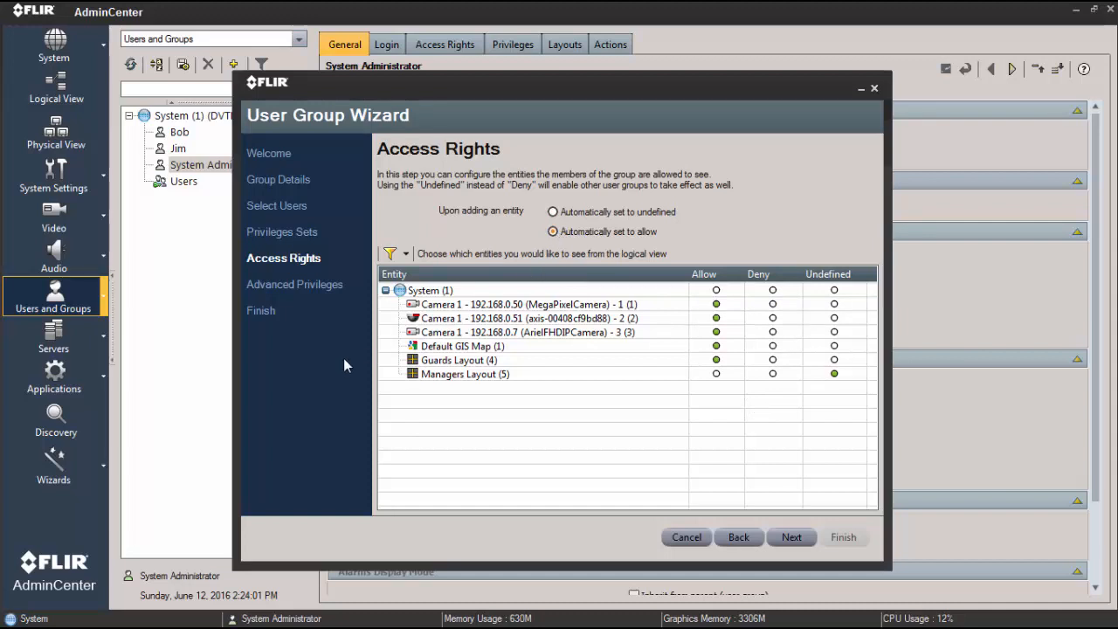
pyautogui.click(788, 537)
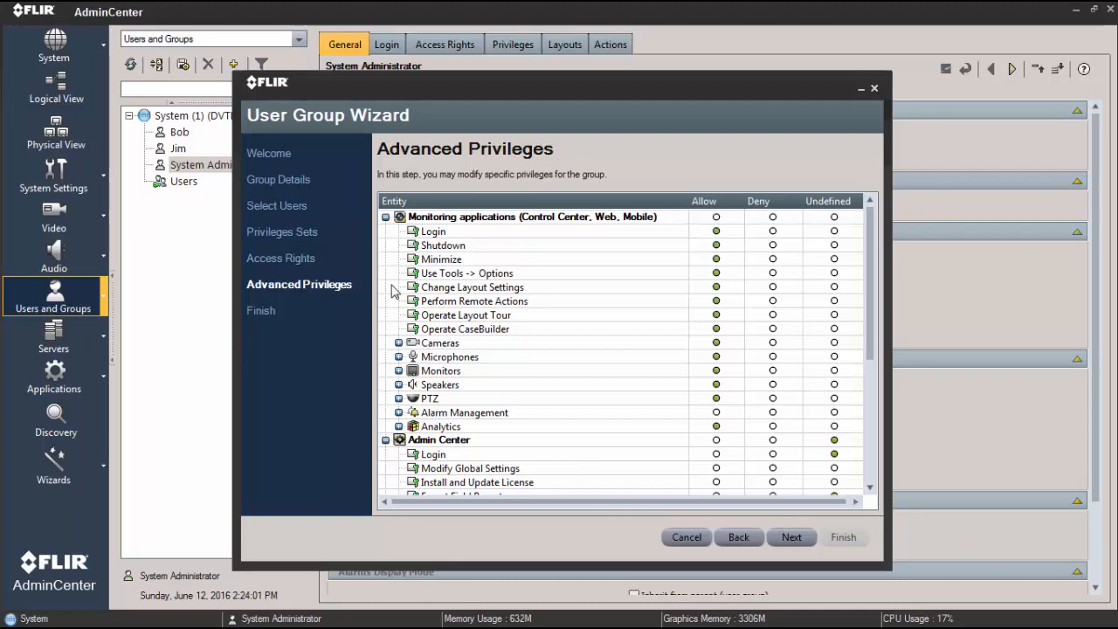
# - Collapse the Monitoring applications and Admin Center privileges, and expand the Monitoring applications list again
pyautogui.click(385, 217)
pyautogui.click(385, 230)
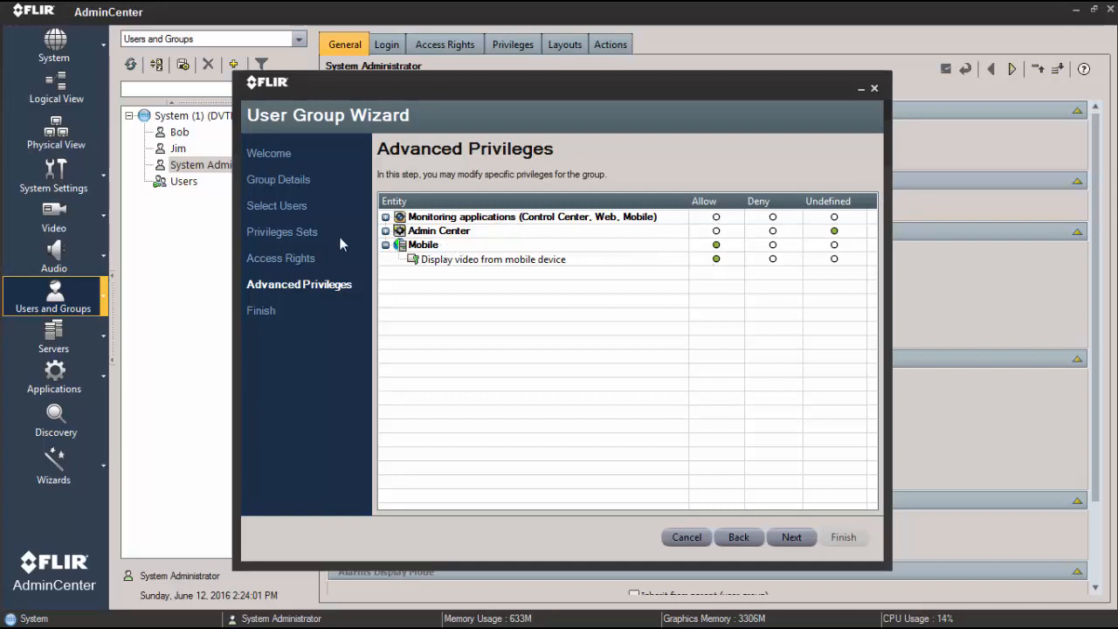
pyautogui.click(385, 216)
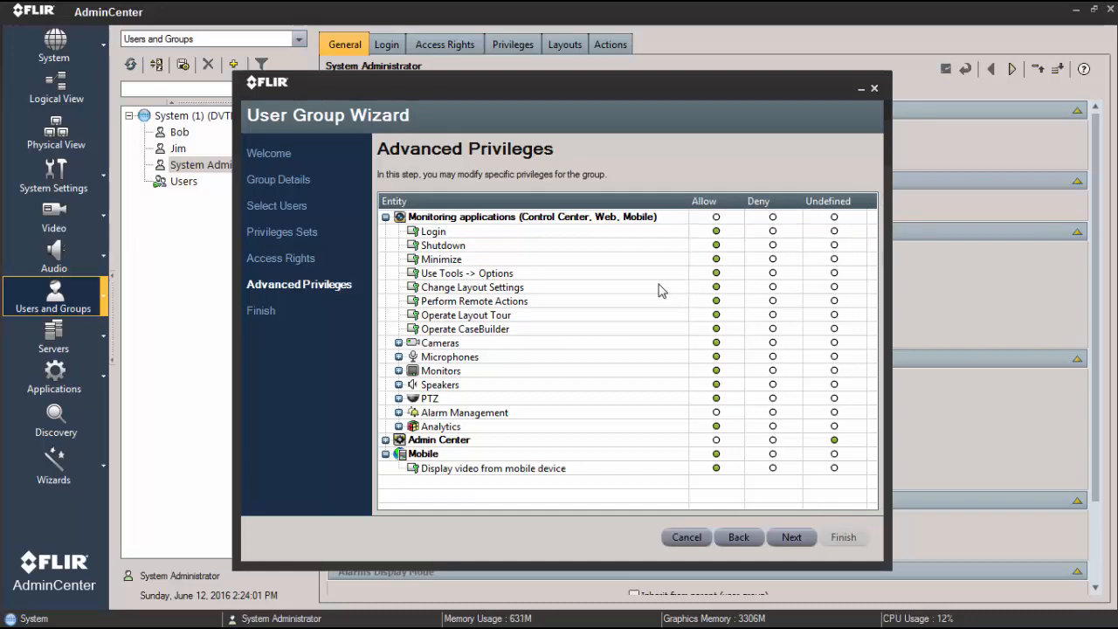
# - Try the Undefined and Deny settings on the Shutdown and Minimize privileges, returning them to Allow
pyautogui.click(835, 246)
pyautogui.click(835, 259)
pyautogui.click(773, 259)
pyautogui.click(716, 258)
# - Expand the Cameras privileges and examine the Export Clip and Take Snapshot entries
pyautogui.click(398, 343)
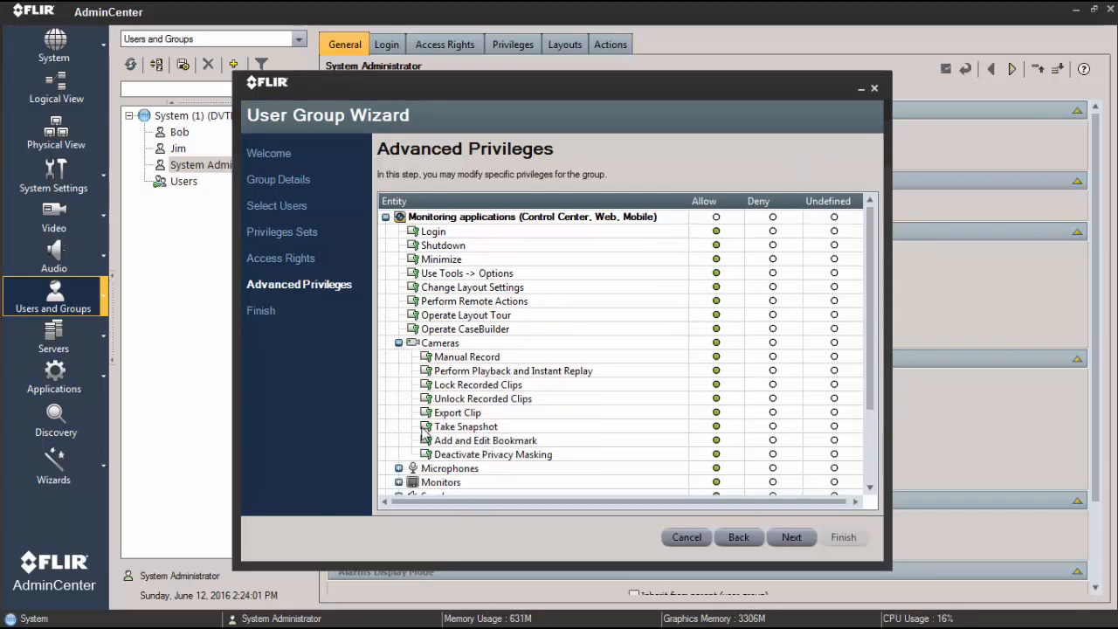
pyautogui.click(449, 416)
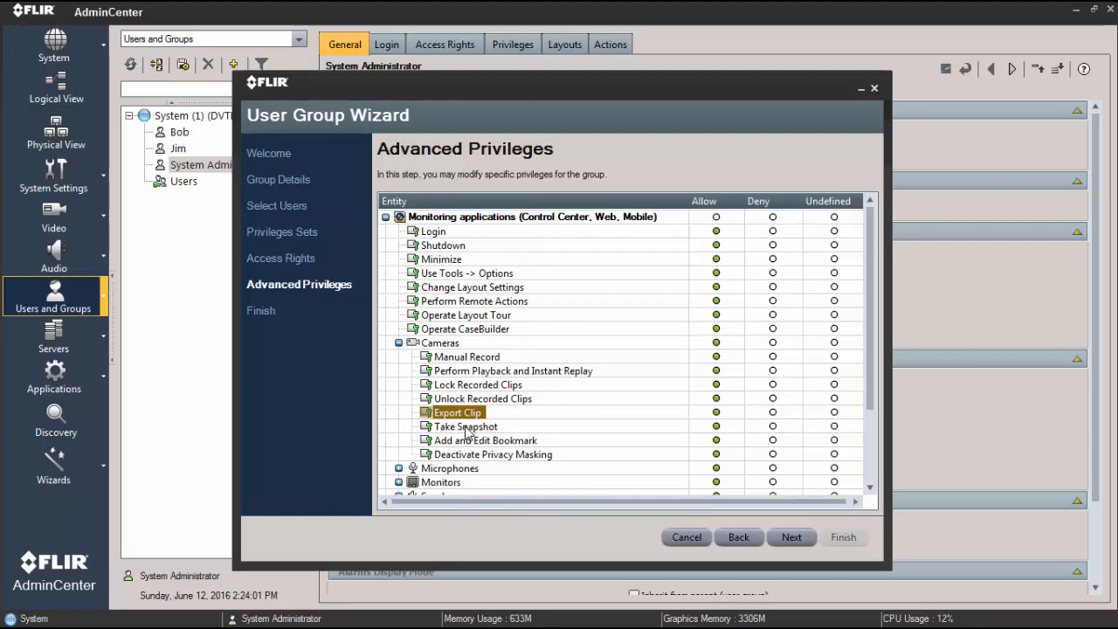
pyautogui.click(482, 427)
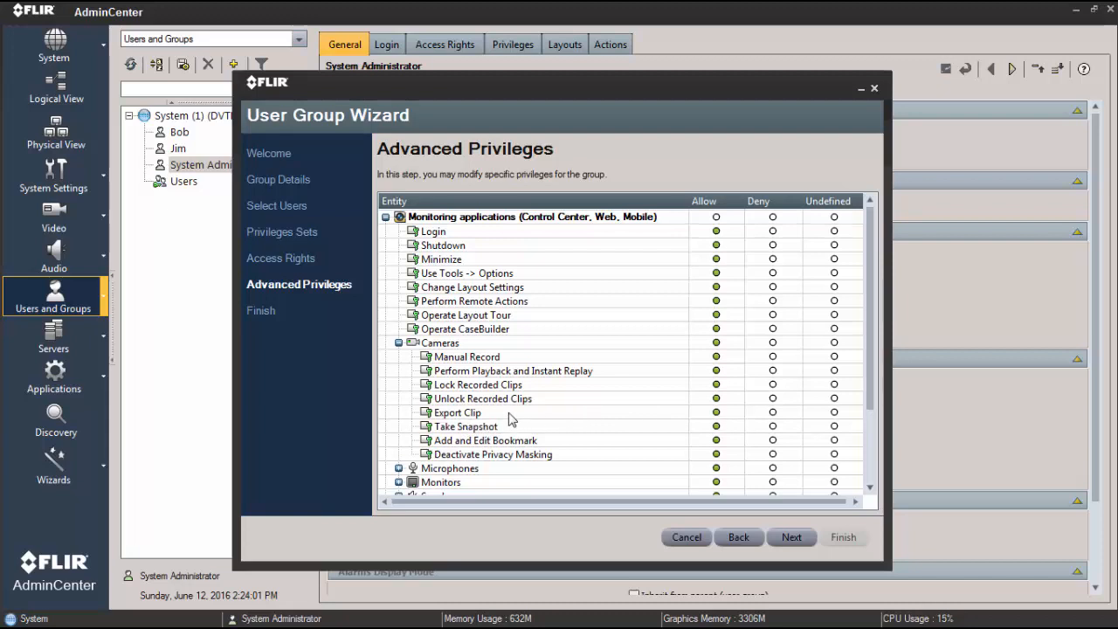
pyautogui.click(481, 414)
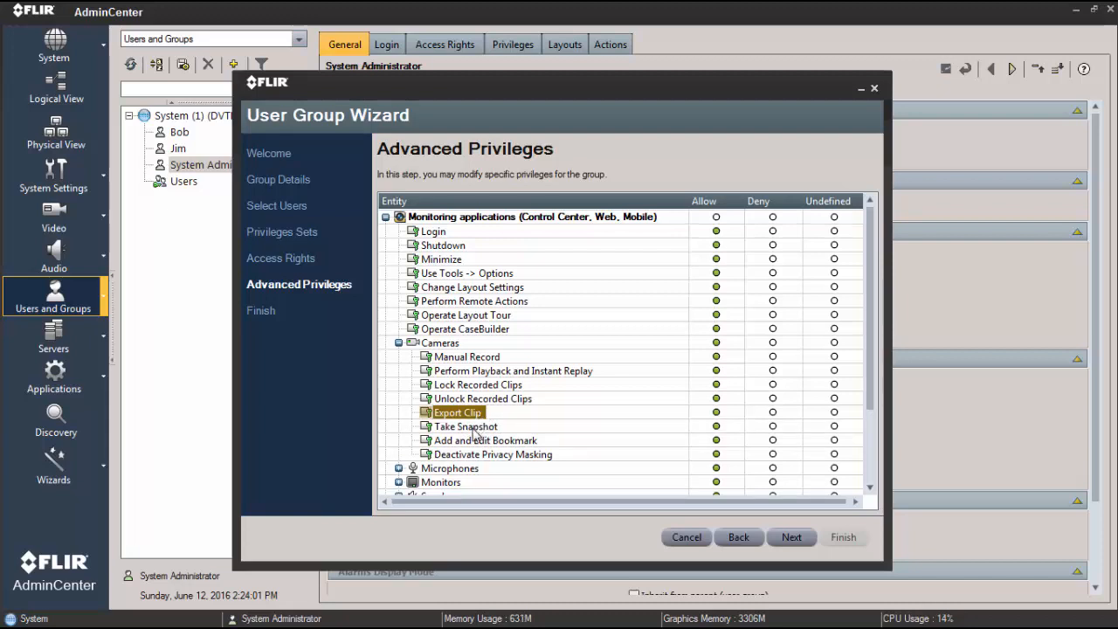
pyautogui.click(472, 427)
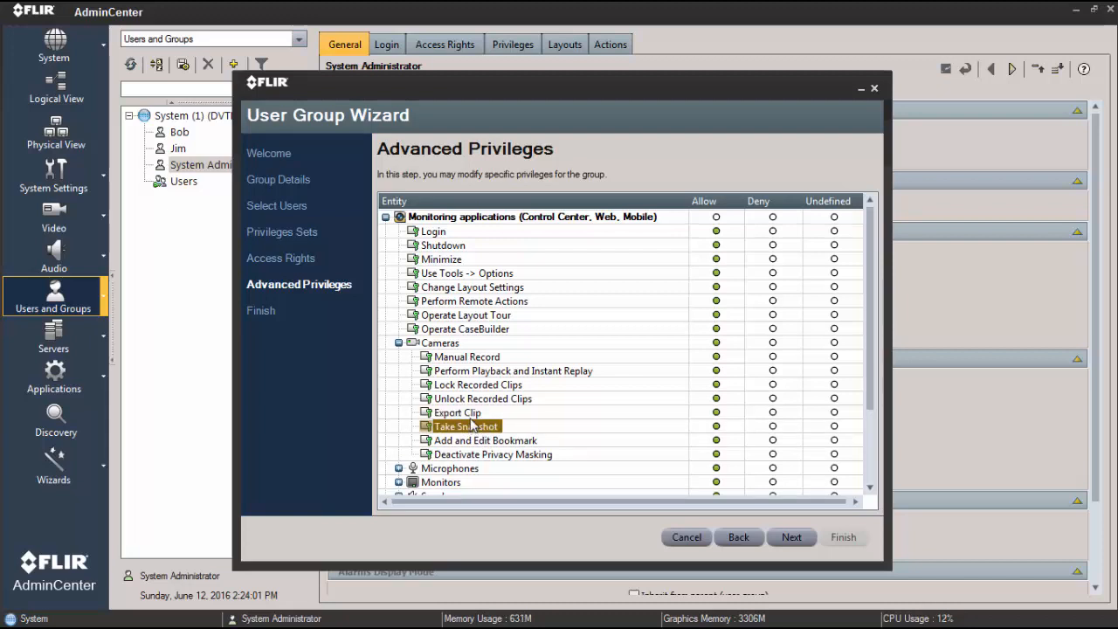
pyautogui.click(471, 417)
pyautogui.click(472, 427)
pyautogui.click(471, 416)
pyautogui.click(472, 427)
pyautogui.click(471, 417)
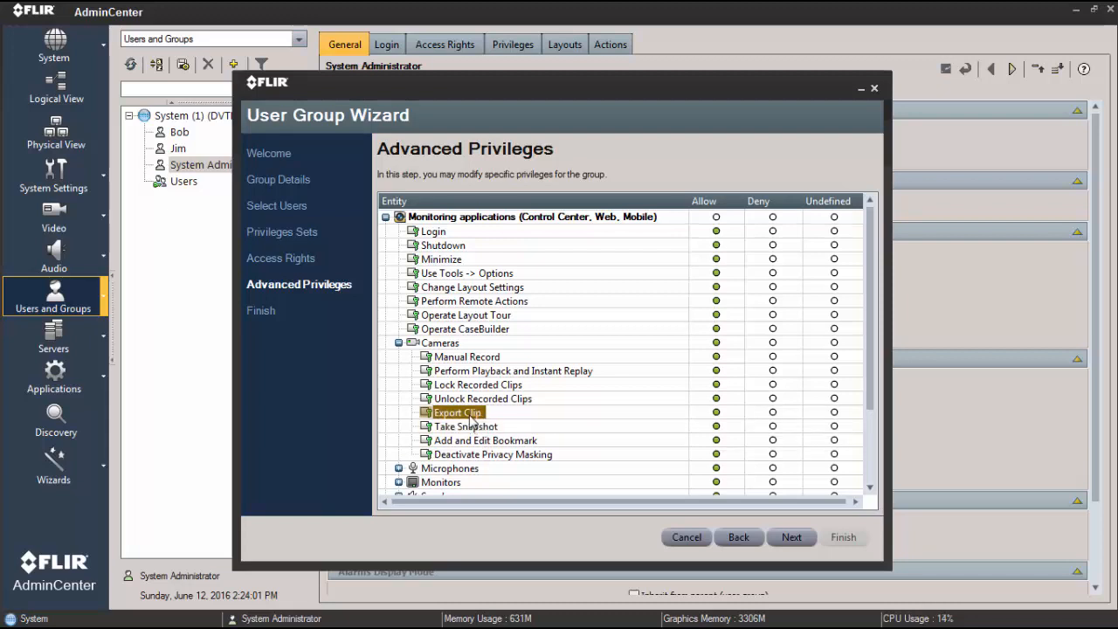
pyautogui.click(471, 427)
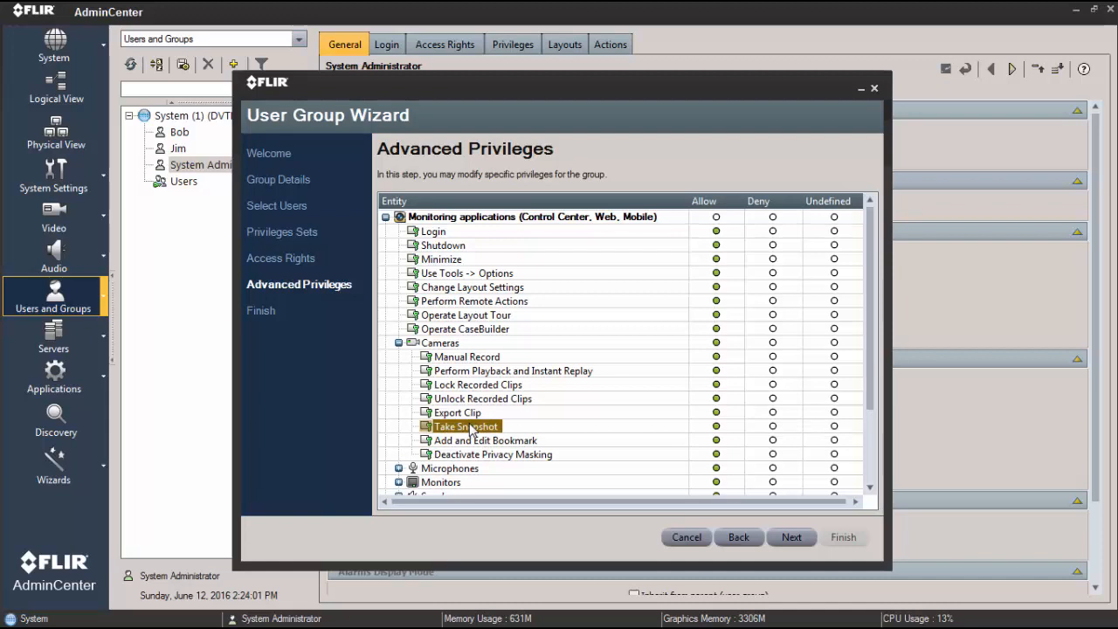
pyautogui.click(471, 416)
pyautogui.click(471, 427)
pyautogui.click(471, 417)
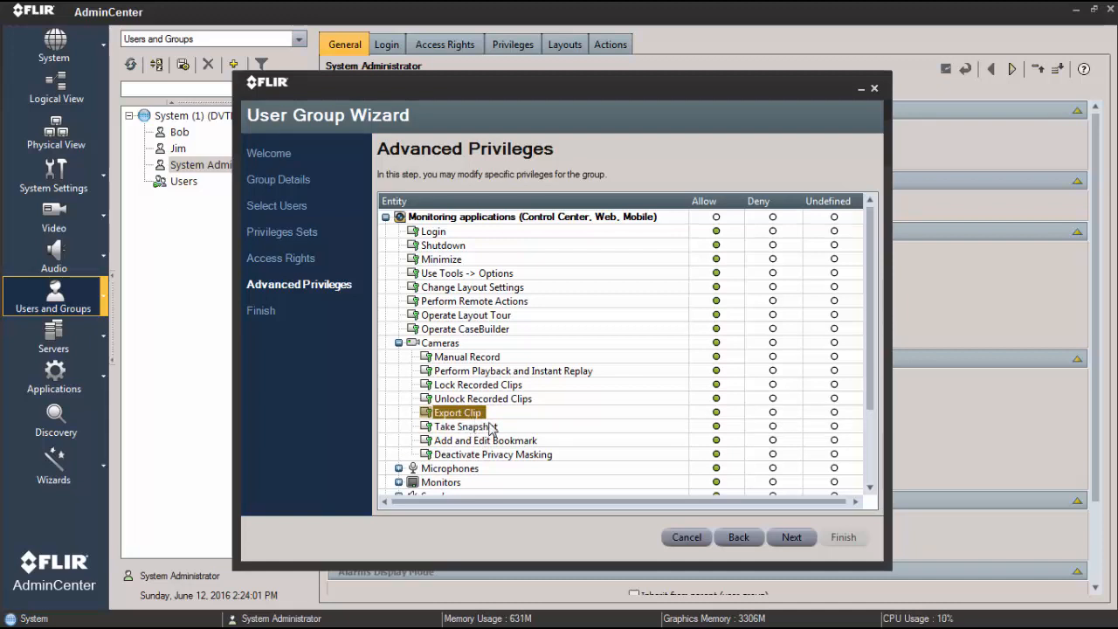
pyautogui.click(484, 427)
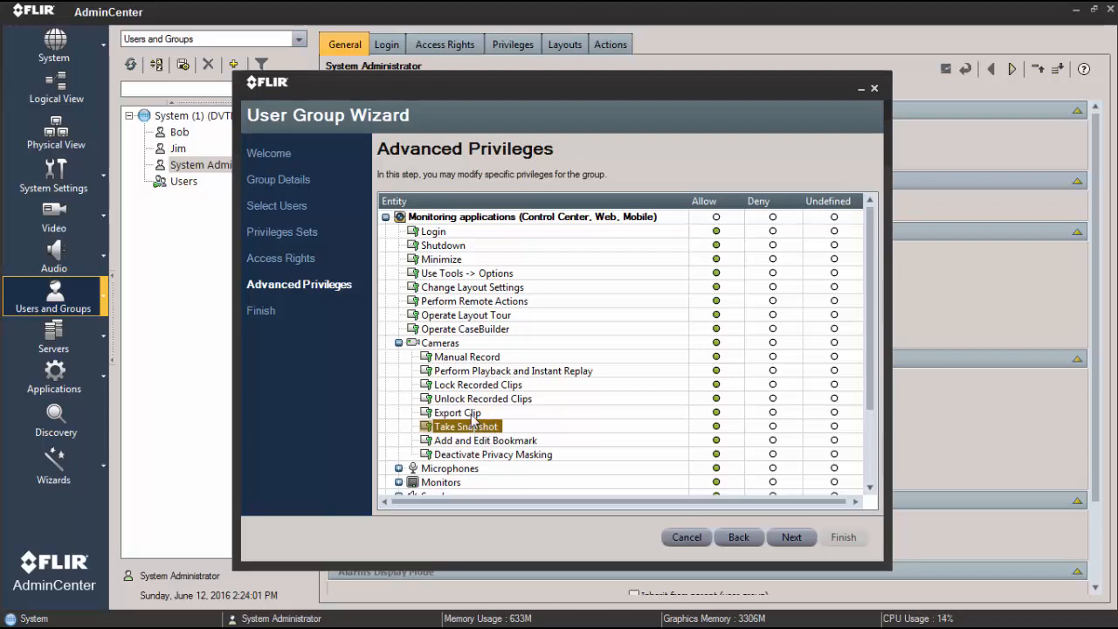
pyautogui.click(473, 417)
pyautogui.click(476, 428)
pyautogui.click(475, 418)
pyautogui.click(478, 428)
# - Expand the Speakers and Alarm Management privileges to view their individual entries
pyautogui.scroll(-3, 873, 447)
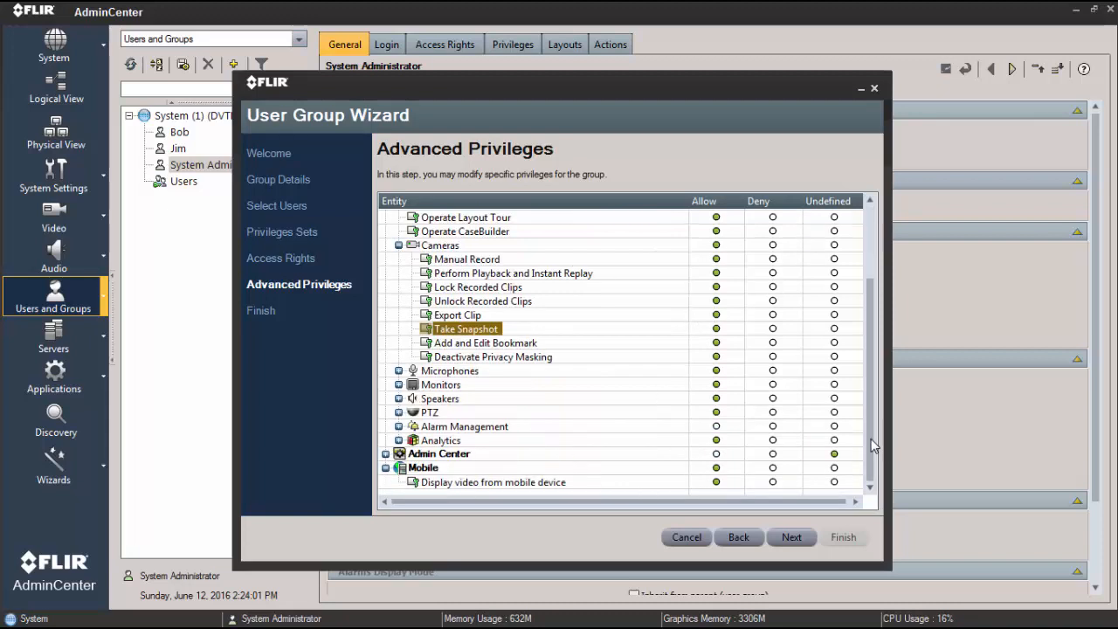
pyautogui.click(399, 398)
pyautogui.click(398, 440)
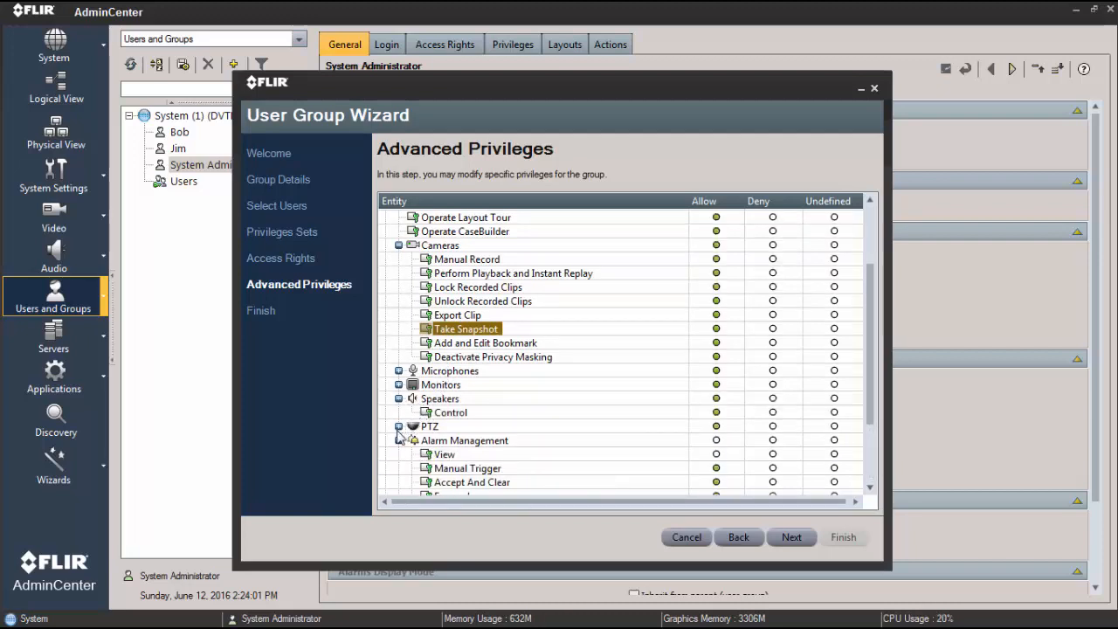
# - Examine the remaining monitoring and mobile privileges, collapse Monitoring applications, and expand the Admin Center privileges
pyautogui.moveTo(870, 407); pyautogui.dragTo(864, 484)
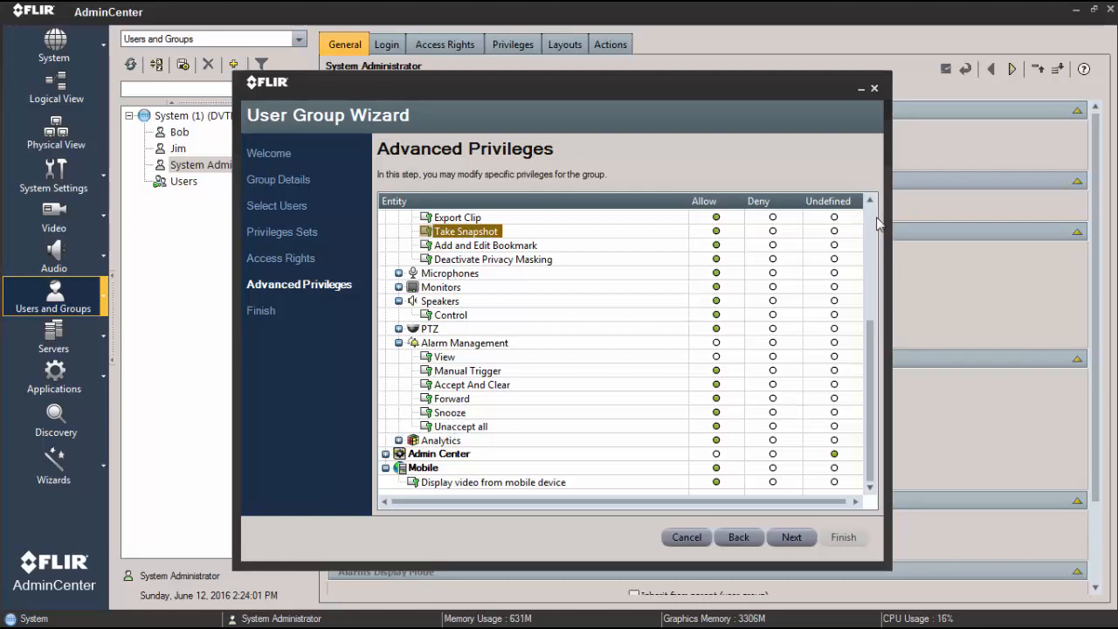
pyautogui.scroll(5, 873, 220)
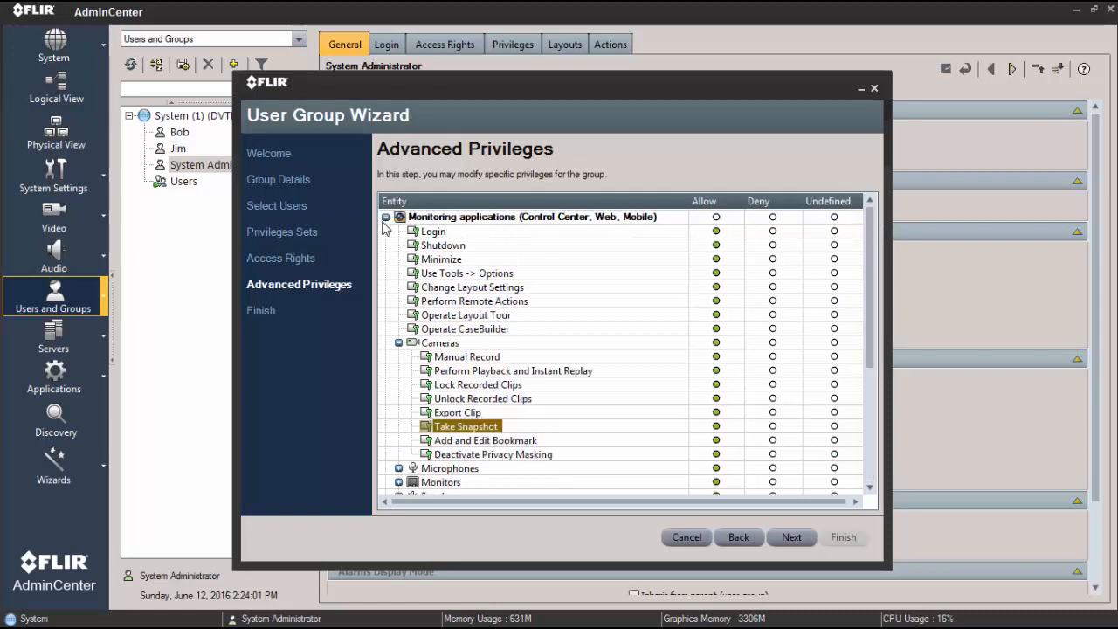
pyautogui.click(385, 217)
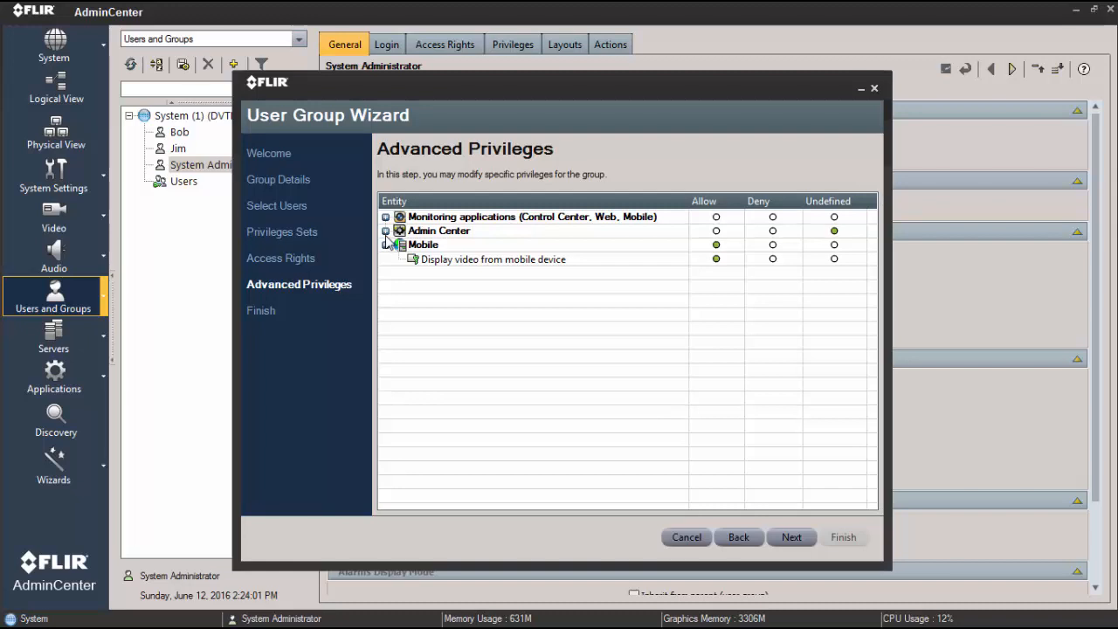
pyautogui.click(385, 231)
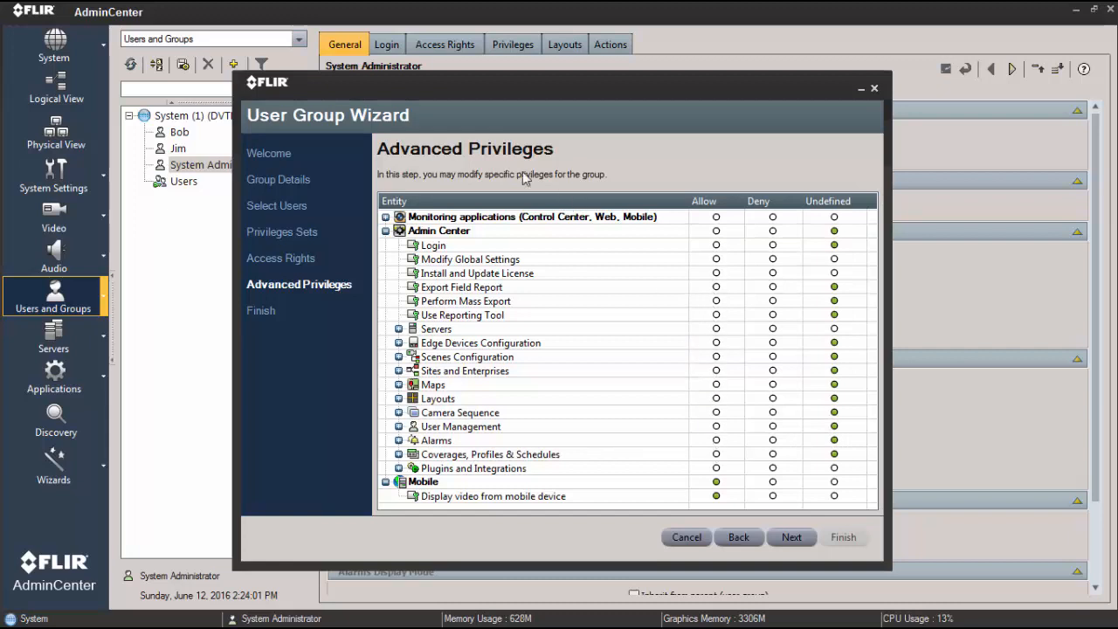
# - Finish the wizard to save the new Guards group, and open the group to review its users, access rights and privileges
pyautogui.click(789, 535)
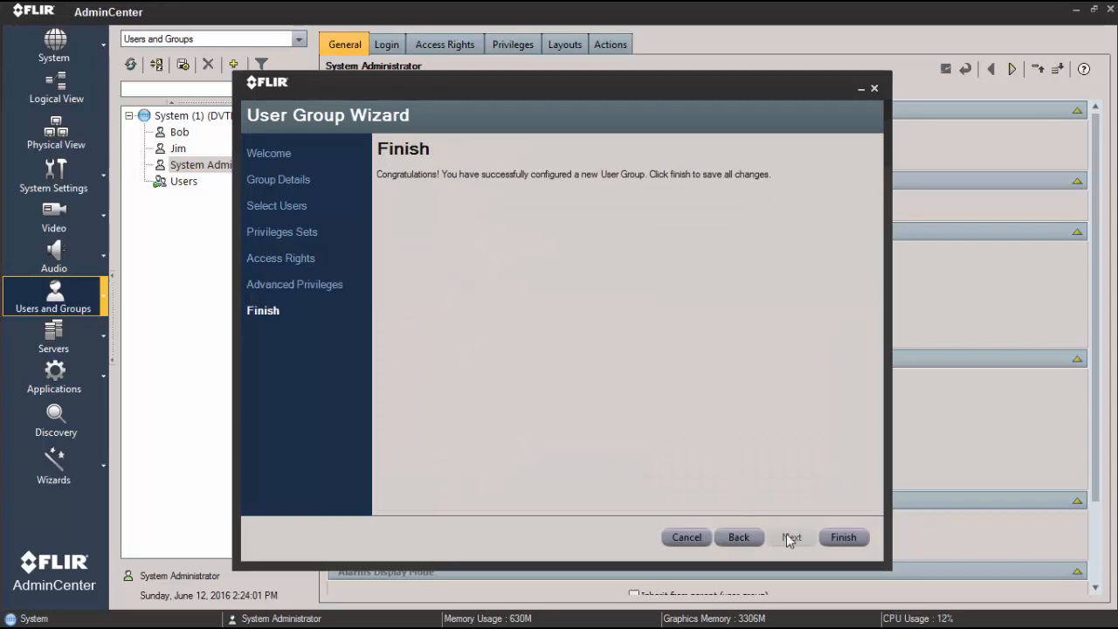
pyautogui.click(847, 539)
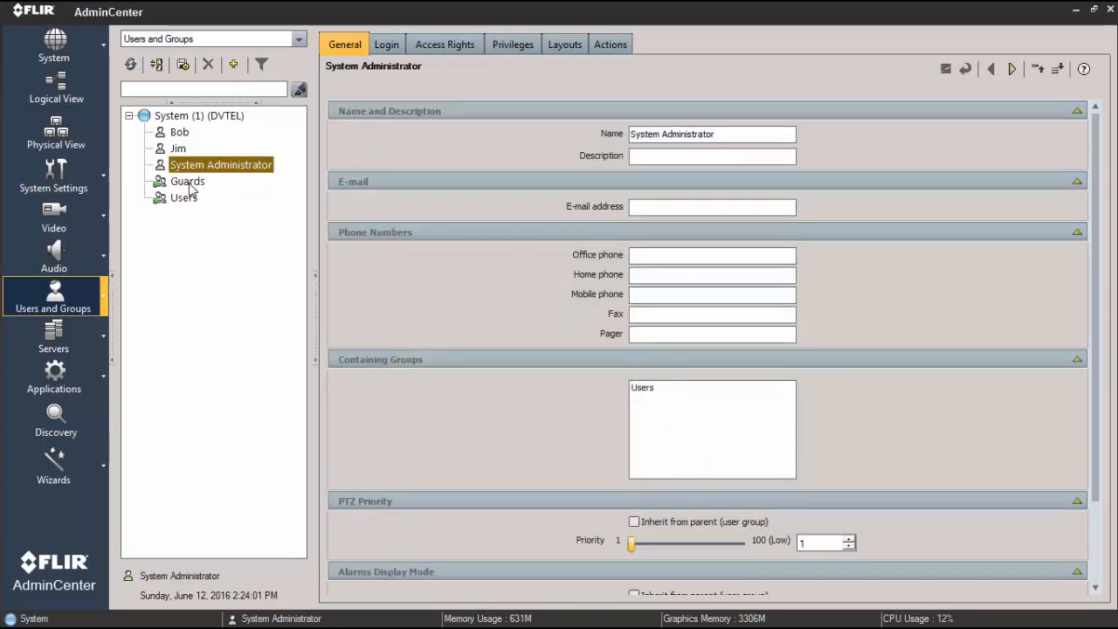
pyautogui.click(191, 187)
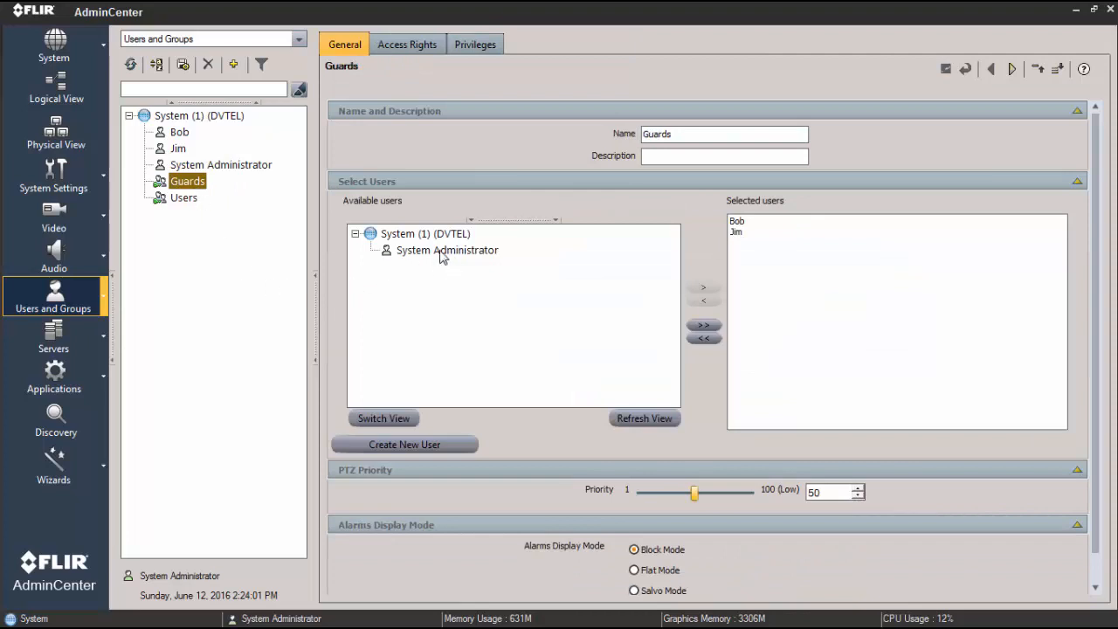
pyautogui.click(397, 48)
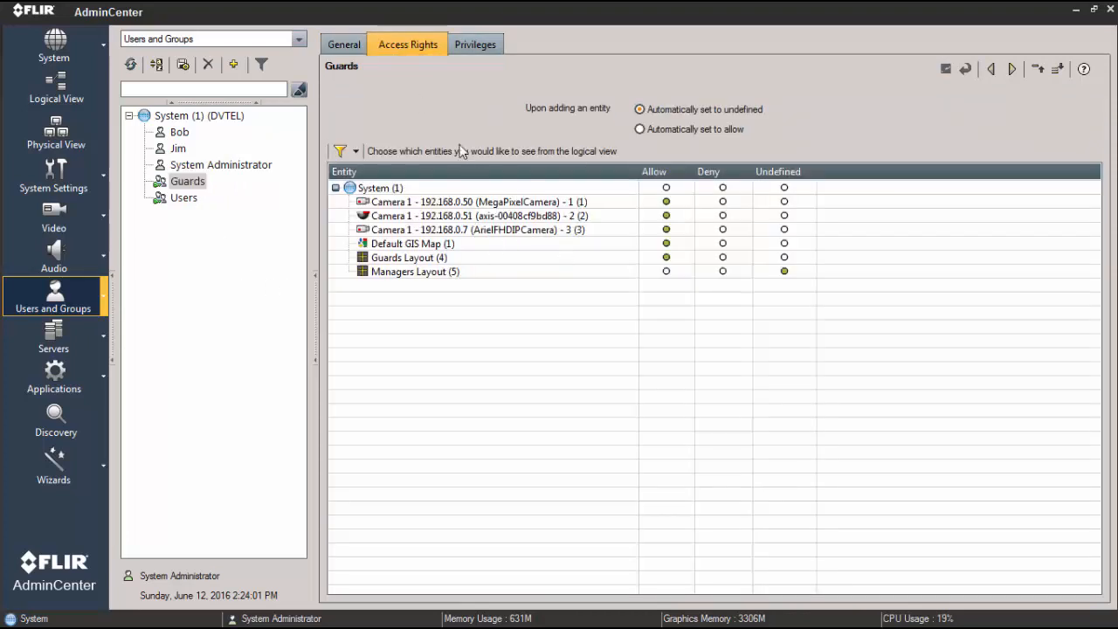
pyautogui.click(472, 46)
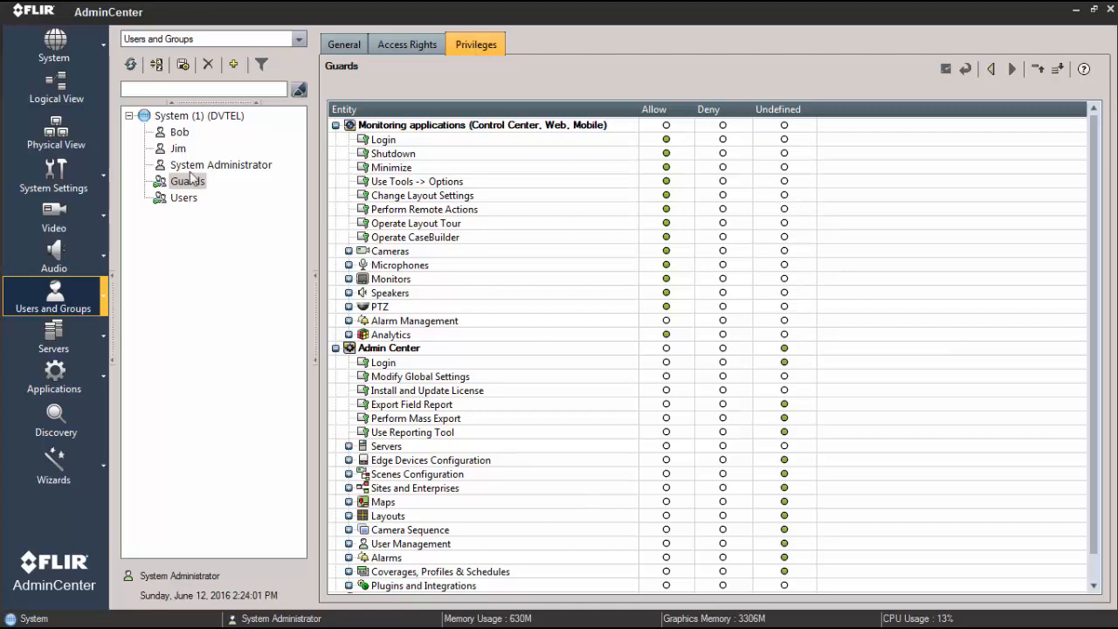
# - Open the second user's general settings and check the Users and Guards entries under Containing Groups
pyautogui.click(179, 149)
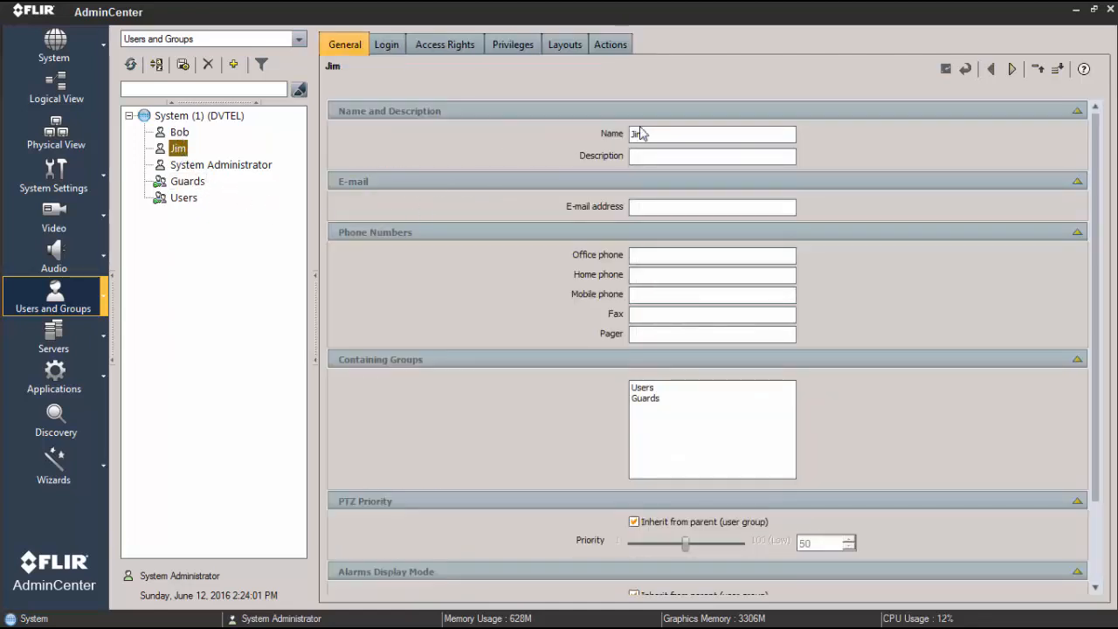
pyautogui.click(645, 389)
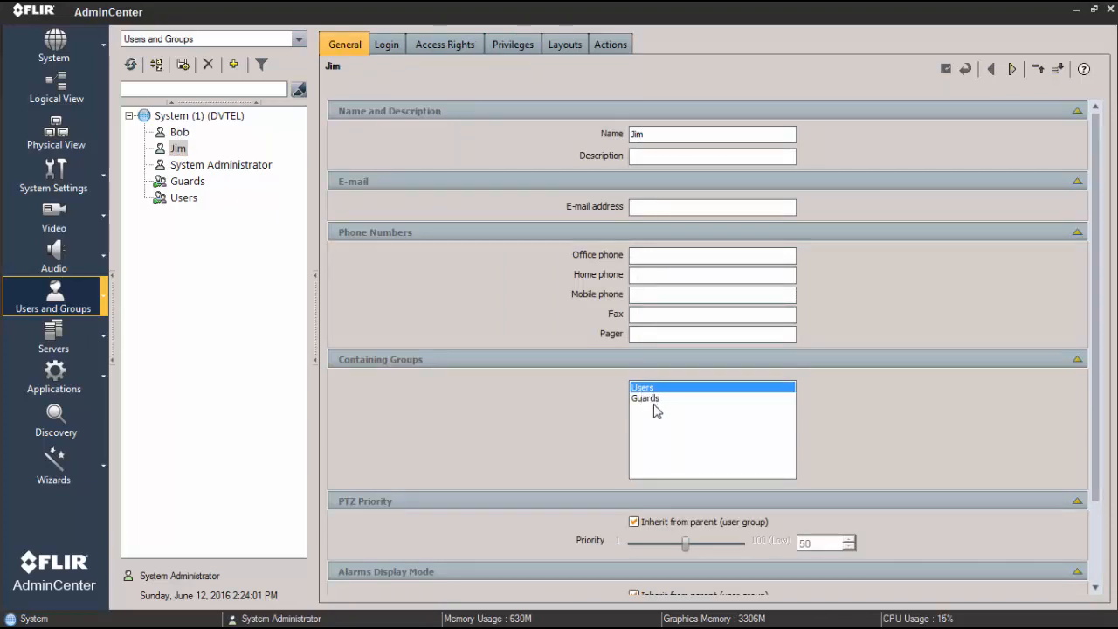
pyautogui.click(651, 401)
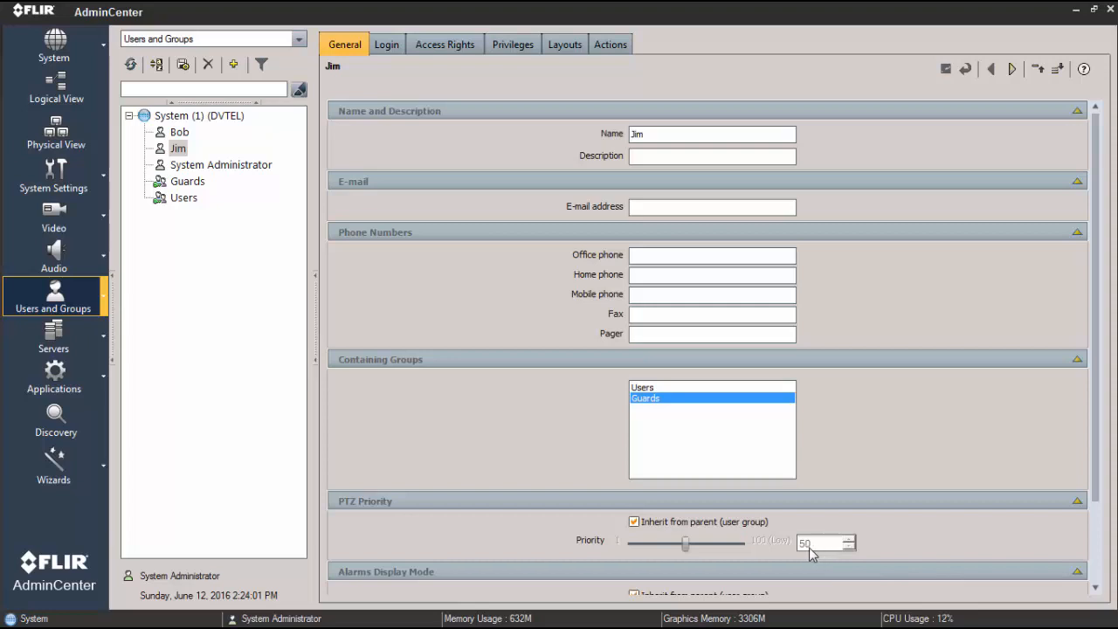
# - Turn off PTZ priority inheritance from the user group for this user and set the priority to 49
pyautogui.click(635, 522)
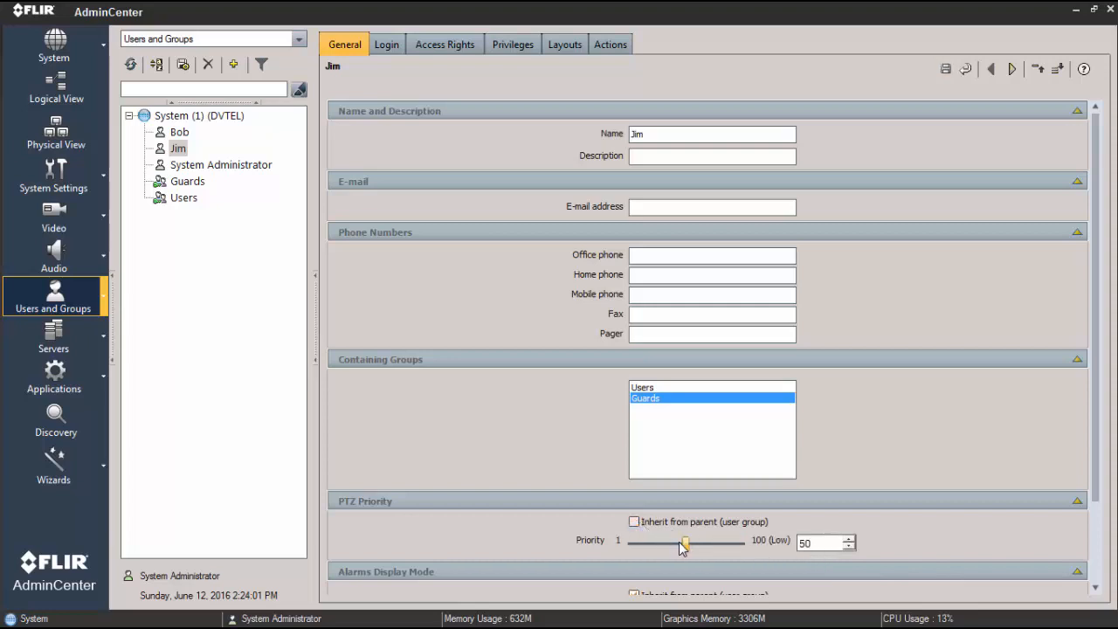
pyautogui.click(848, 547)
pyautogui.moveTo(1095, 203); pyautogui.dragTo(1097, 150)
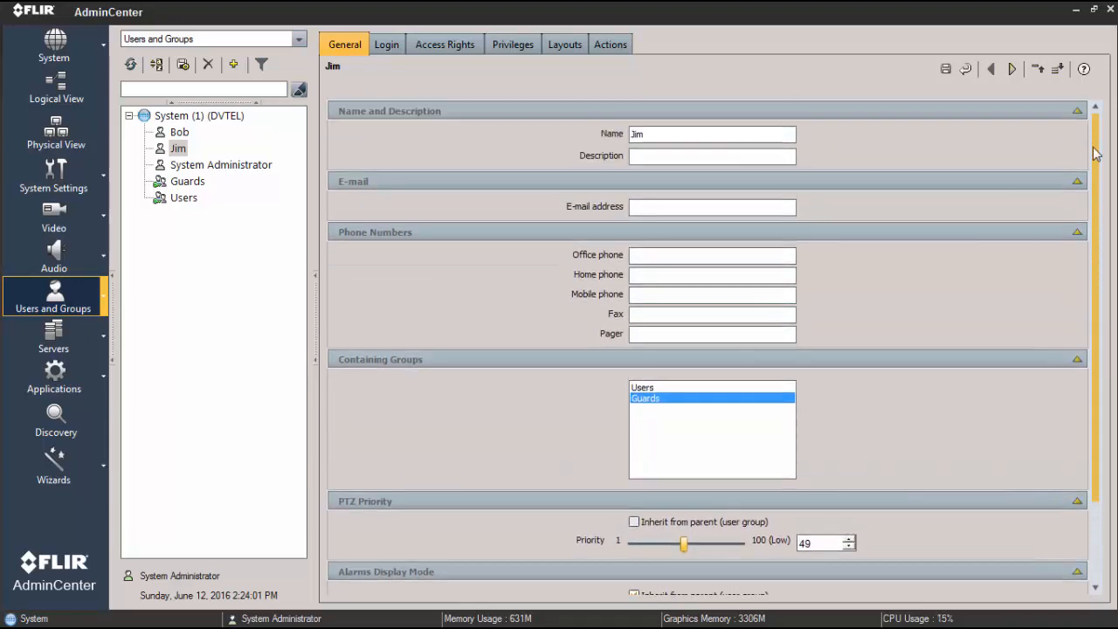
# - Review the user's login settings, access rights and privileges, including those inherited from the Guards group
pyautogui.click(379, 46)
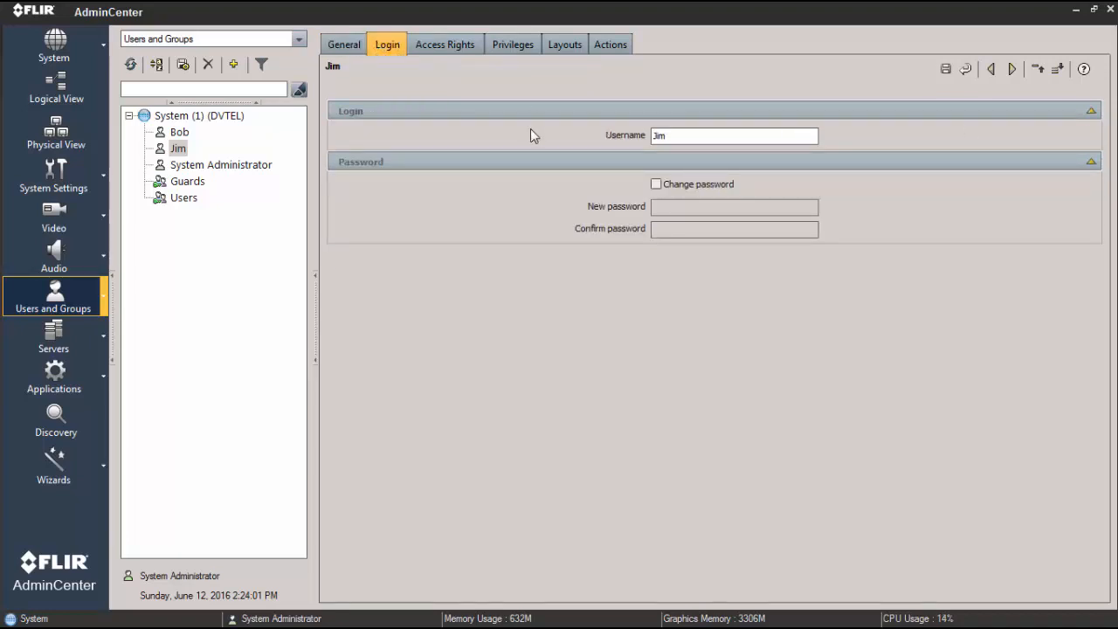
pyautogui.click(449, 47)
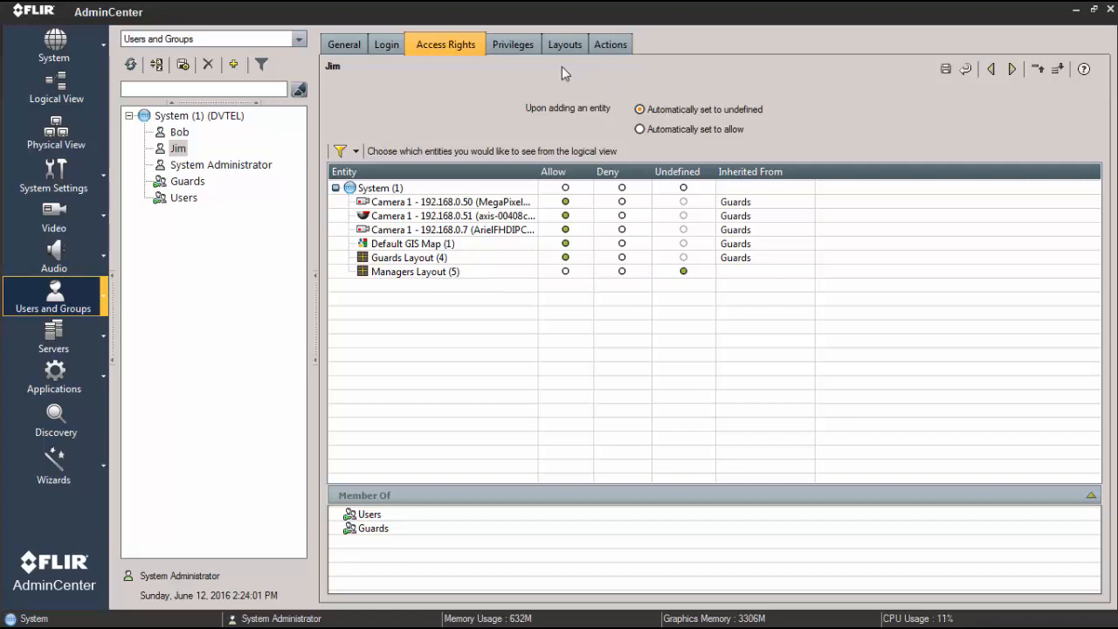
pyautogui.click(522, 48)
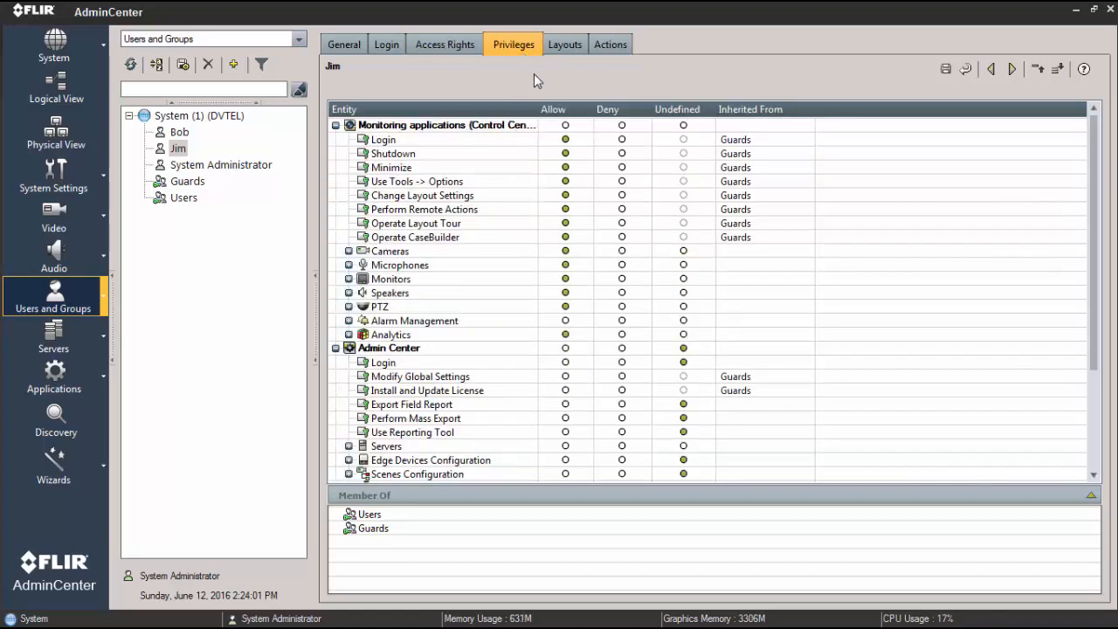
# - Assign the Guards Layout to the user, save the changes, and acknowledge the privileges reminder
pyautogui.click(556, 53)
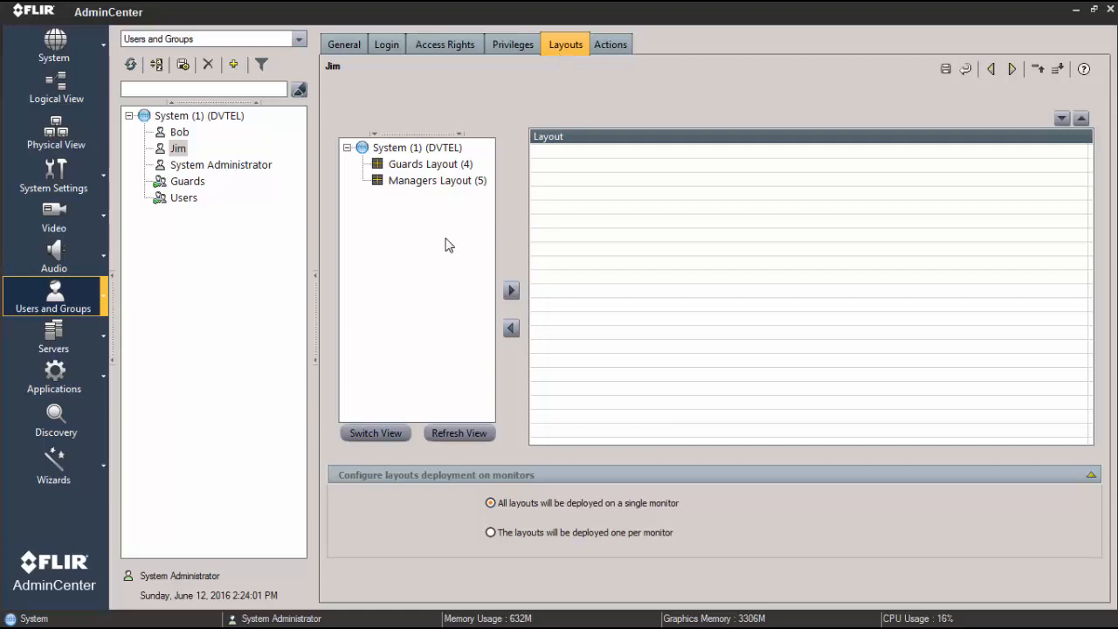
pyautogui.click(414, 170)
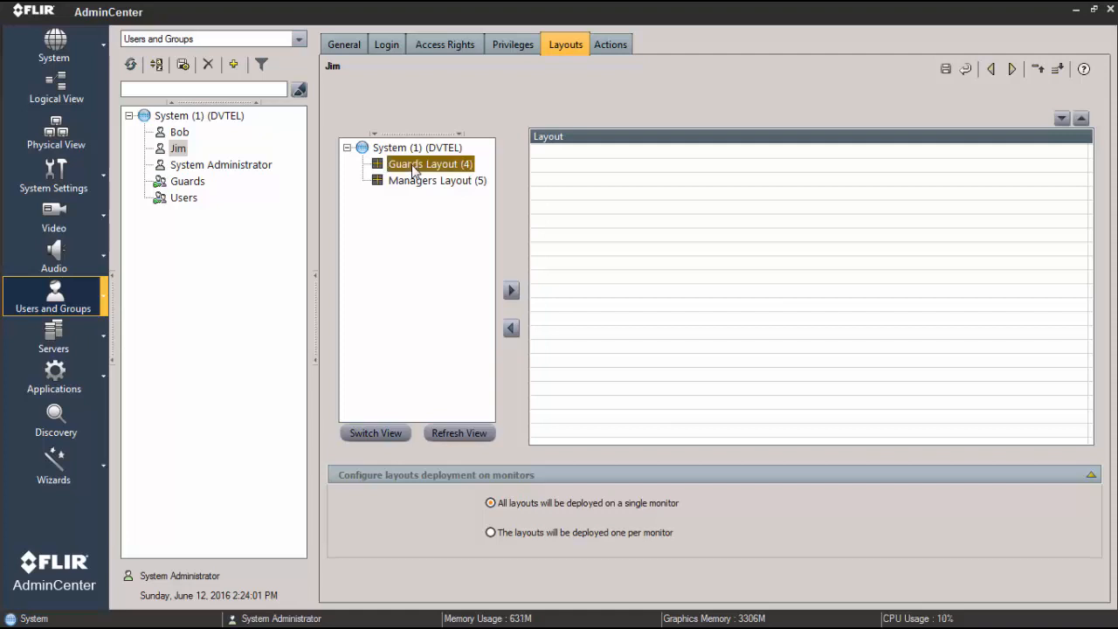
pyautogui.click(511, 293)
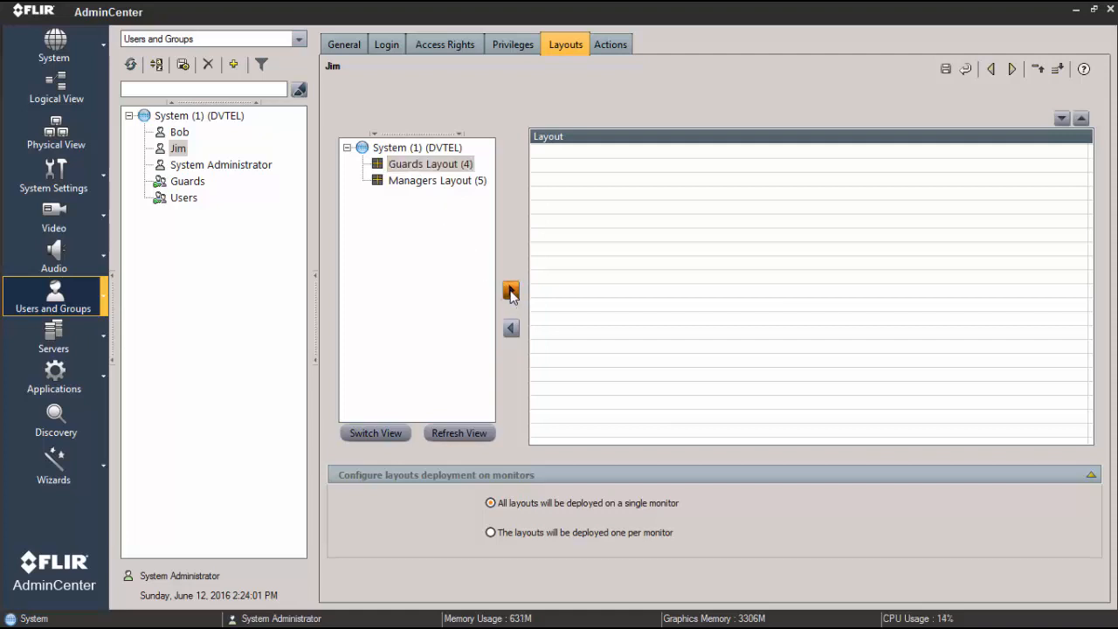
pyautogui.click(944, 70)
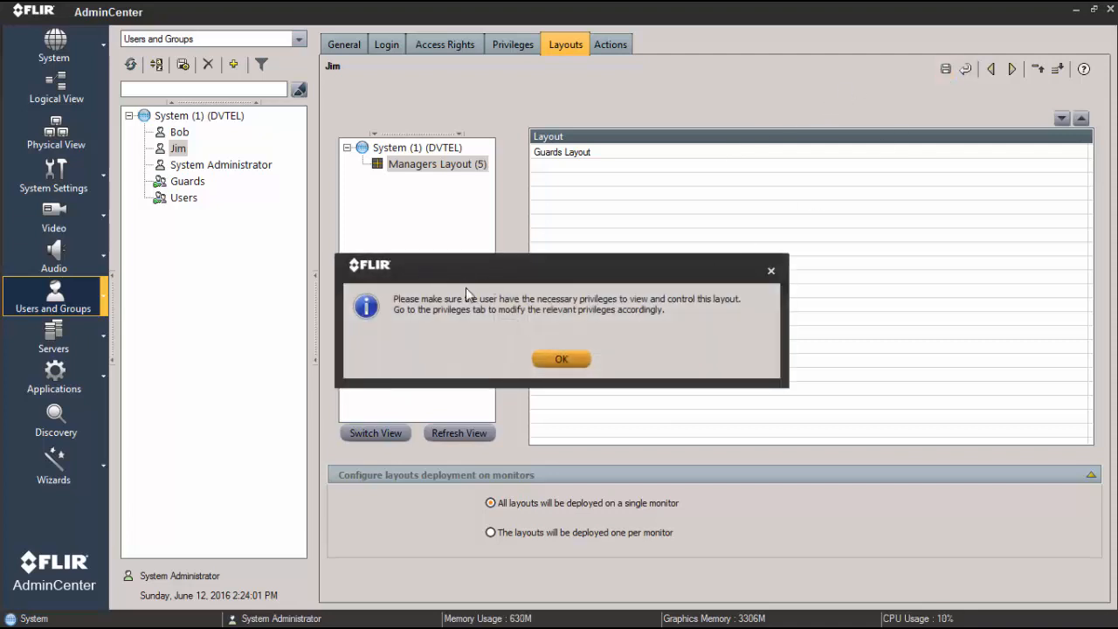
pyautogui.moveTo(507, 288); pyautogui.dragTo(736, 254)
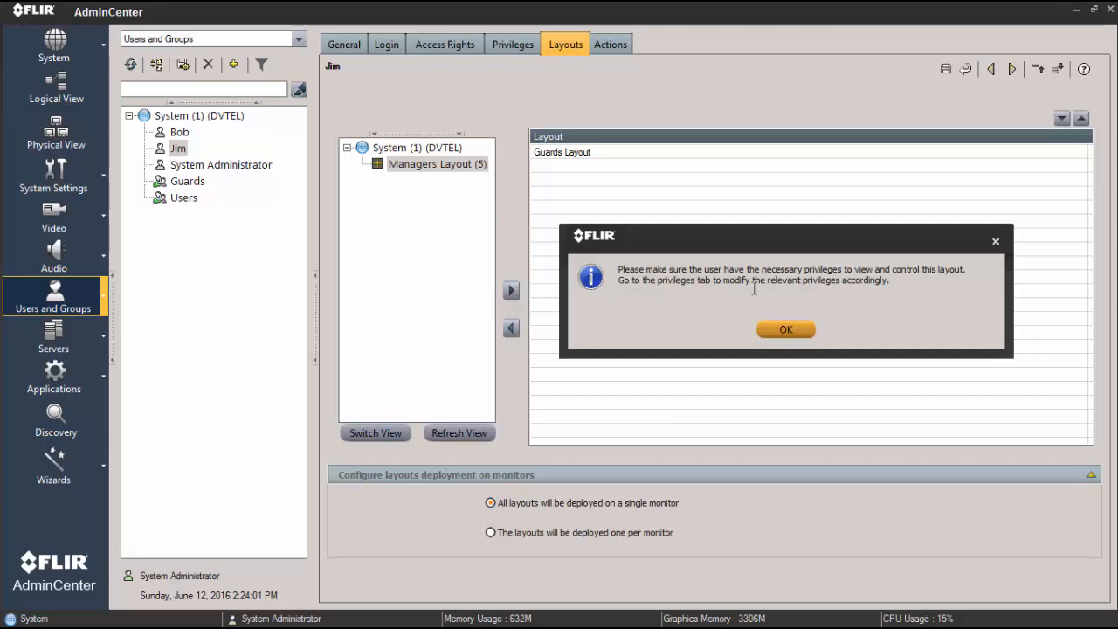
pyautogui.click(783, 328)
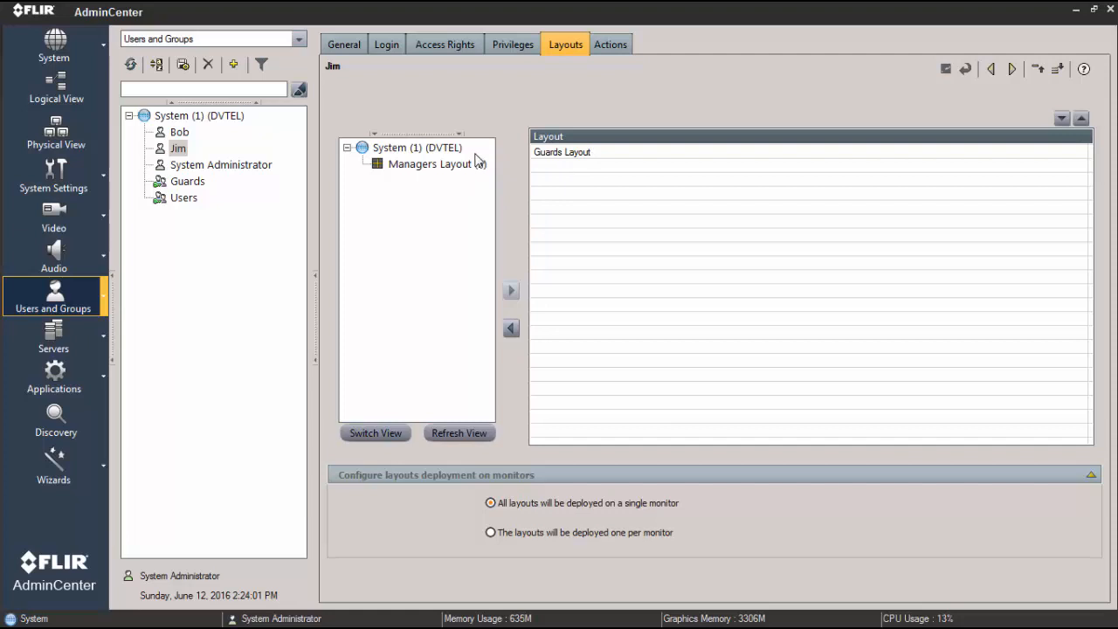
pyautogui.click(457, 45)
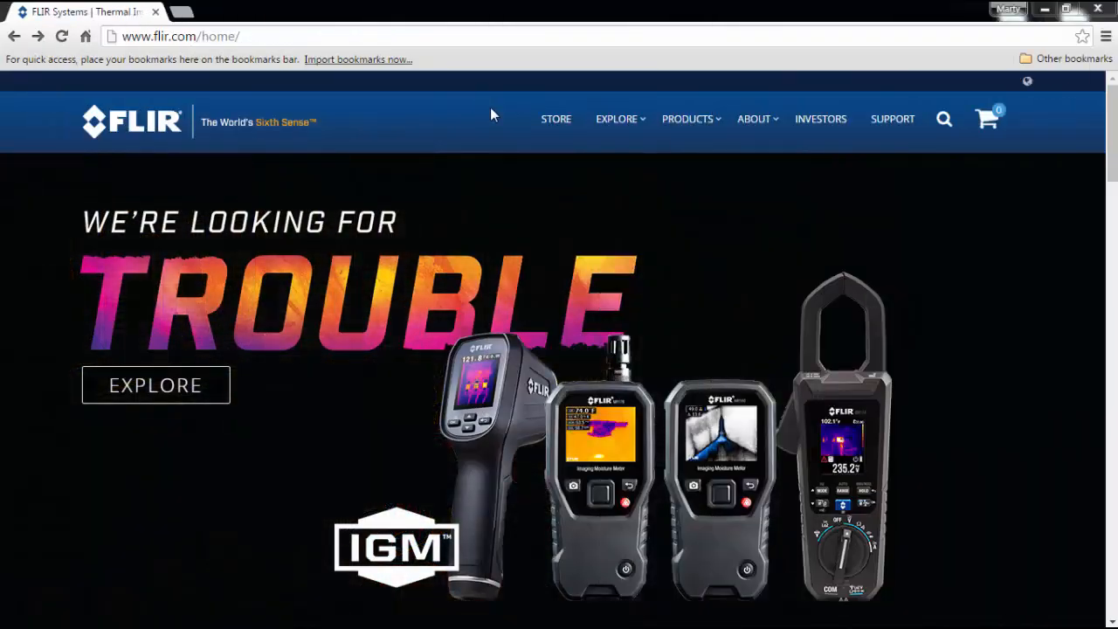
# - Switch to the web browser and open the Online Training page from the Security training section of the FLIR website
pyautogui.click(181, 36)
pyautogui.moveTo(674, 131)
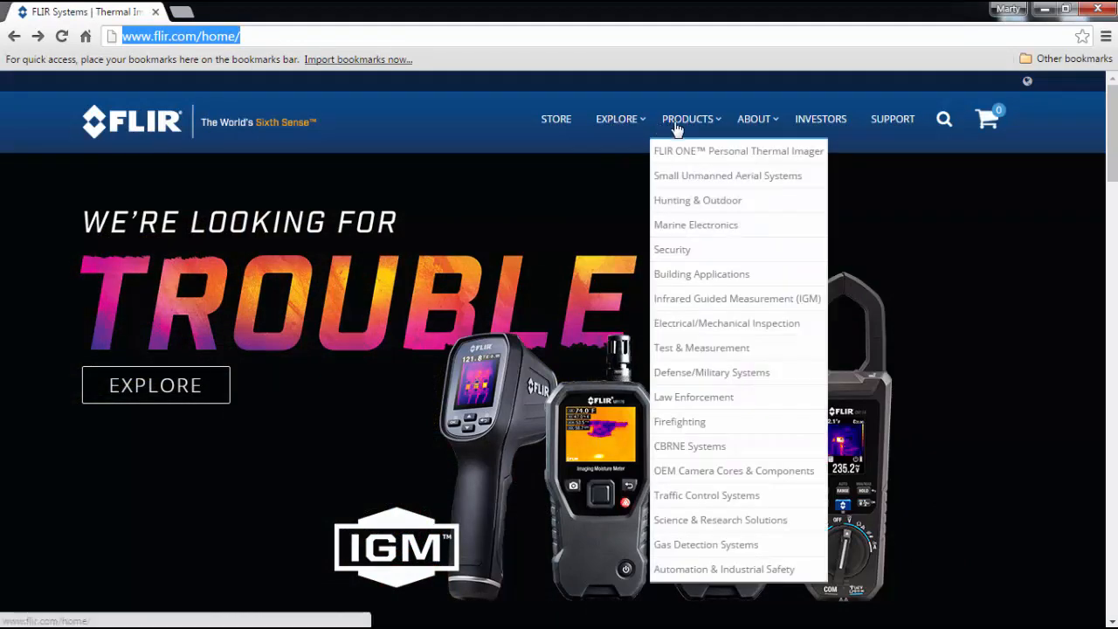
pyautogui.click(684, 252)
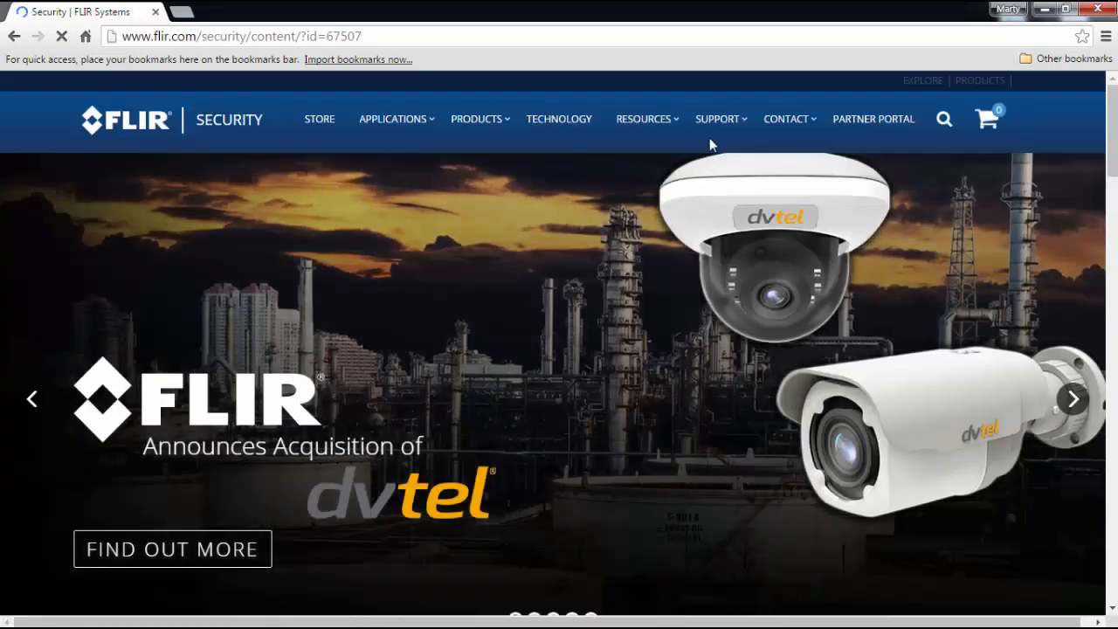
pyautogui.moveTo(715, 130)
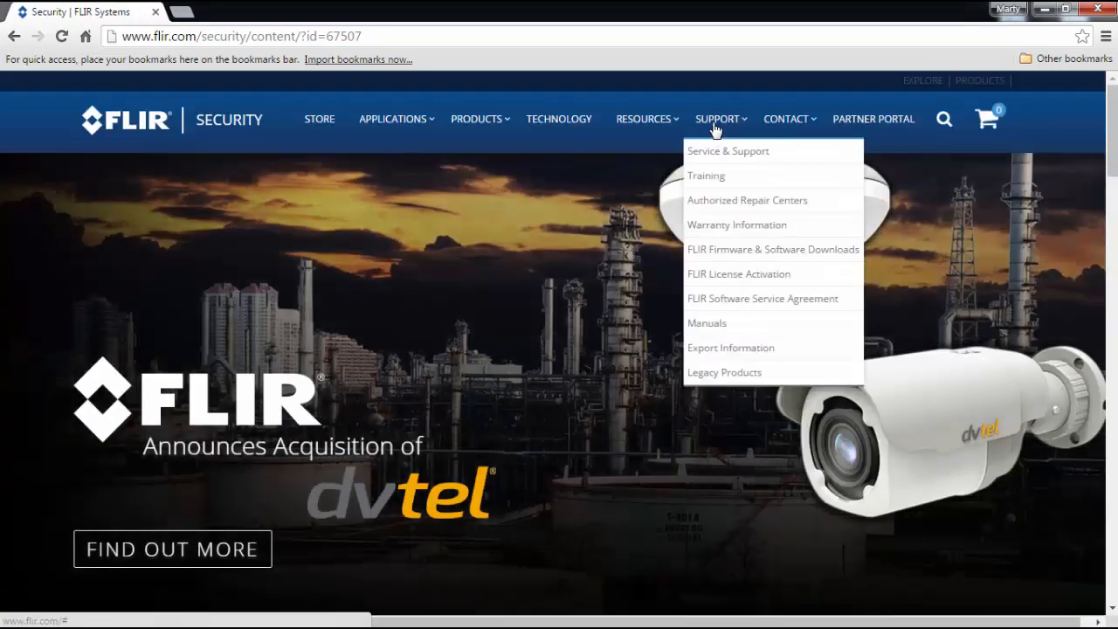
pyautogui.click(716, 178)
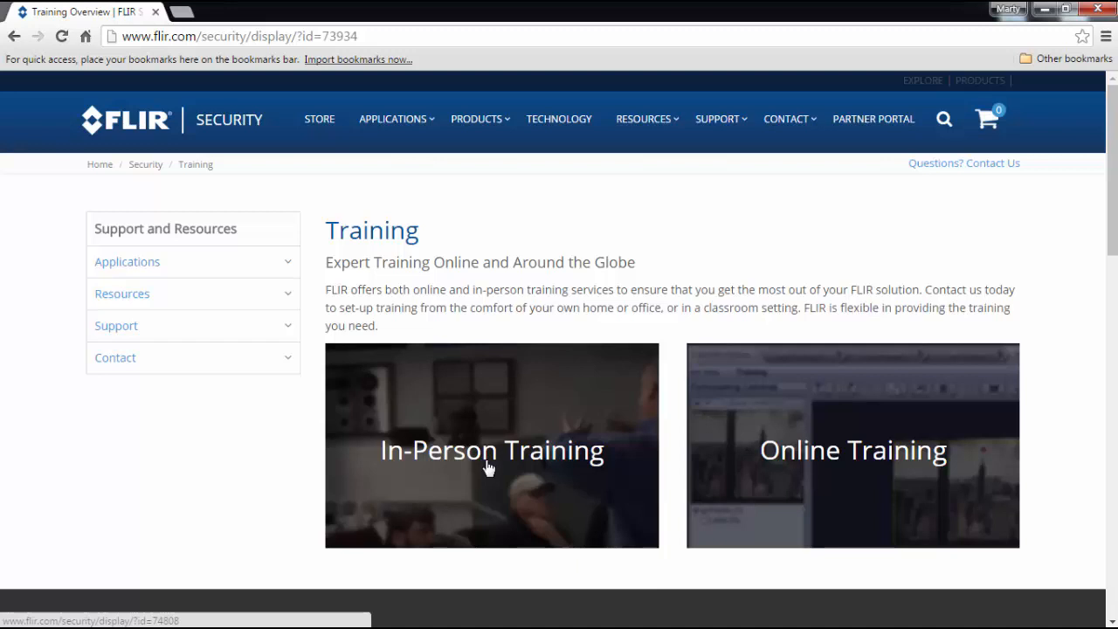
pyautogui.click(829, 460)
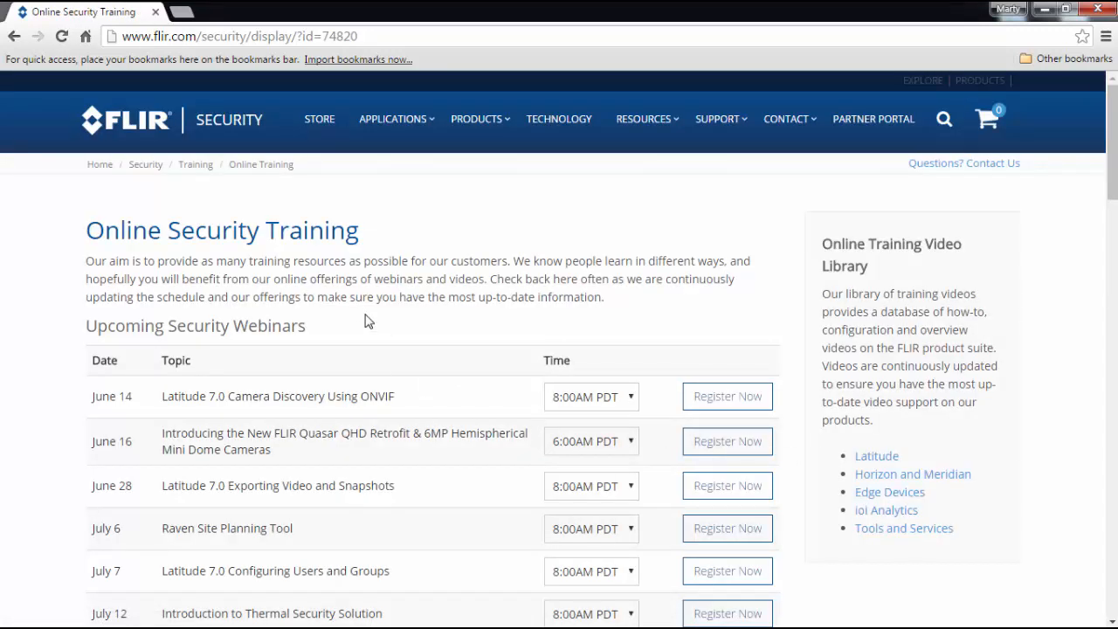
# - Look through the upcoming security webinars and the recorded webinars on the Online Security Training page
pyautogui.scroll(-1, 357, 313)
pyautogui.scroll(-3, 357, 312)
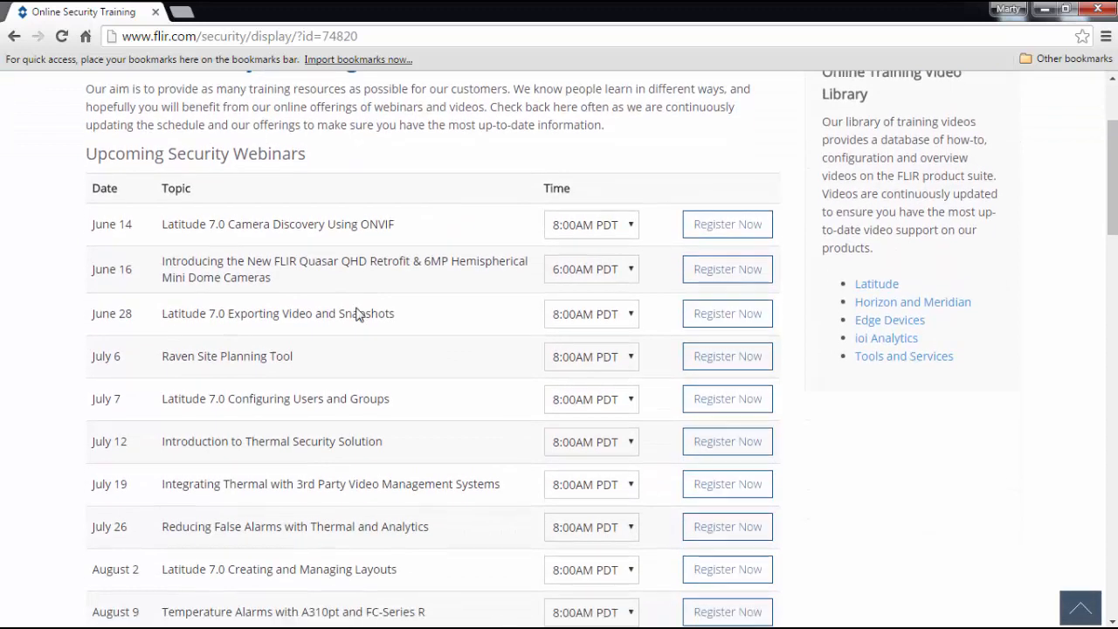
pyautogui.scroll(-5, 357, 313)
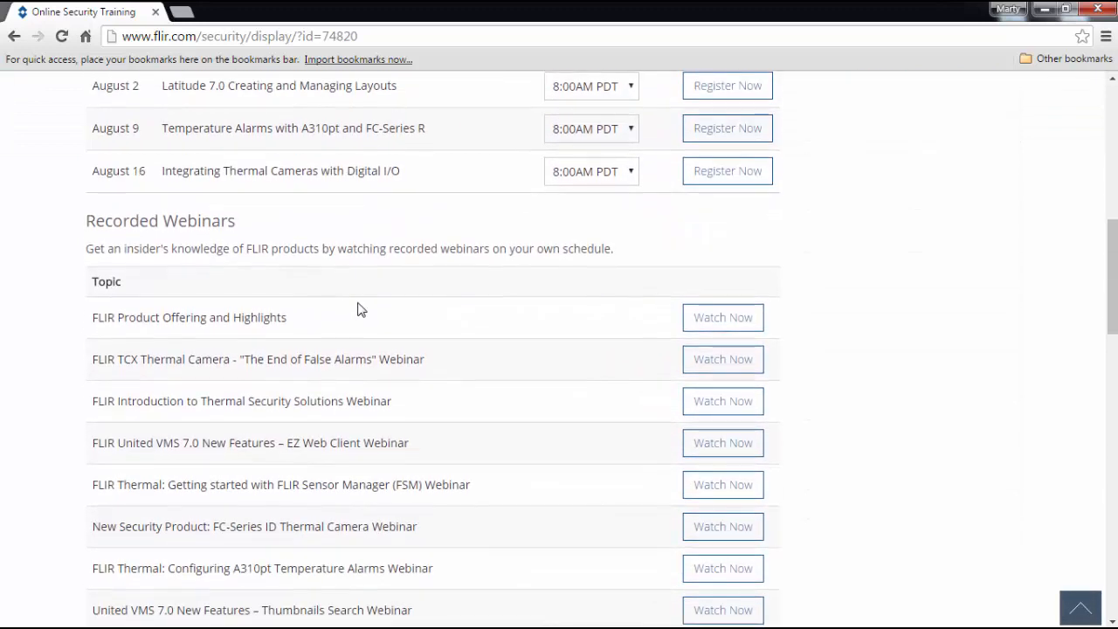
pyautogui.scroll(-2, 357, 310)
pyautogui.scroll(3, 358, 307)
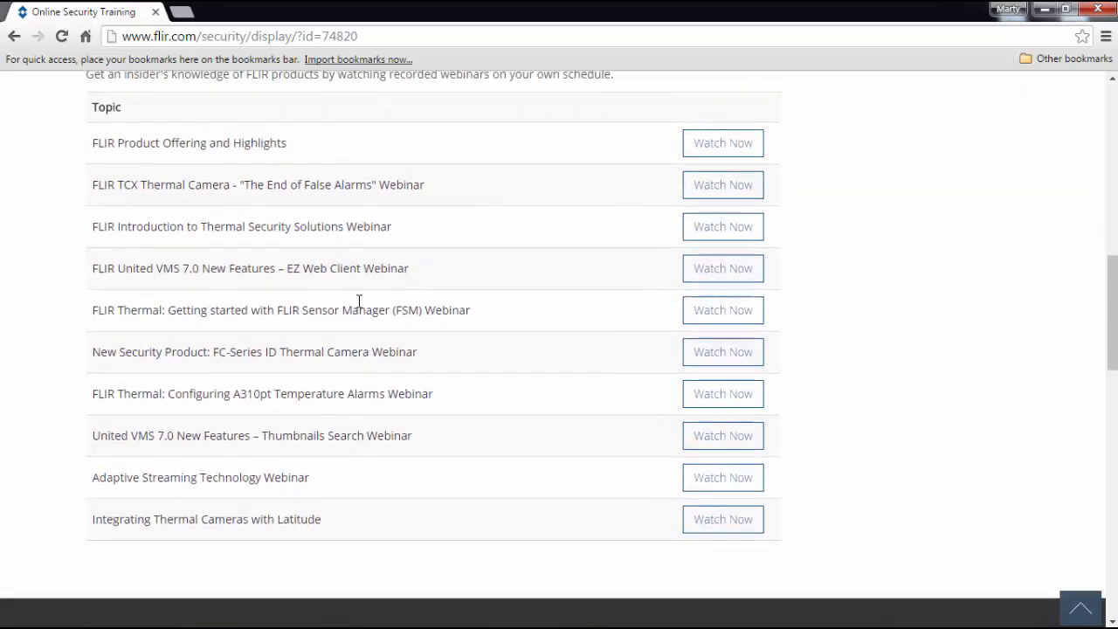
pyautogui.scroll(7, 362, 308)
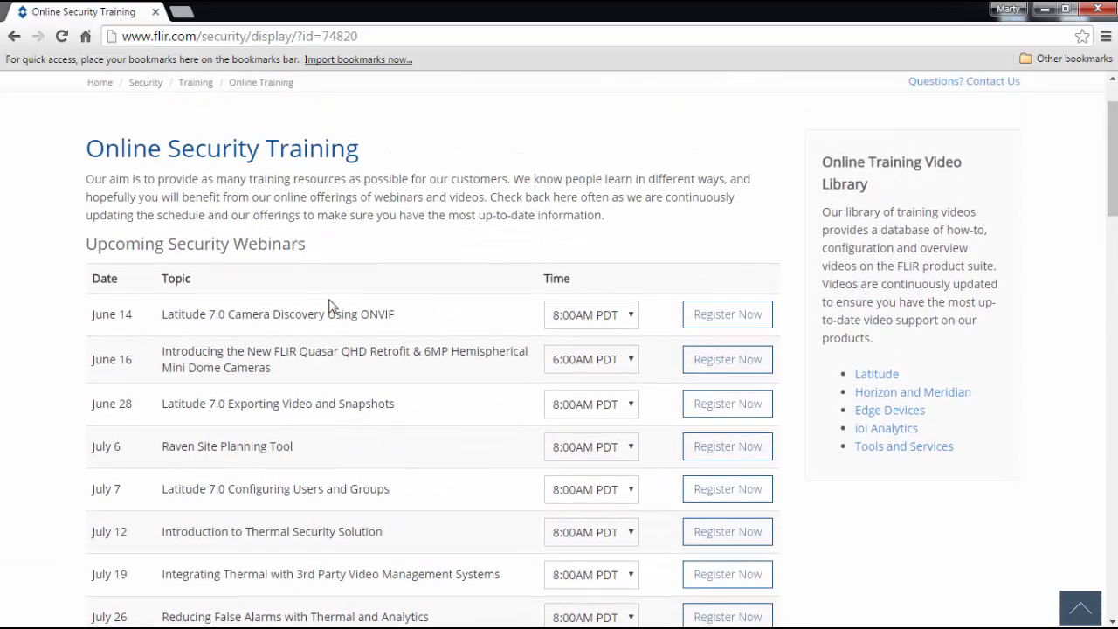